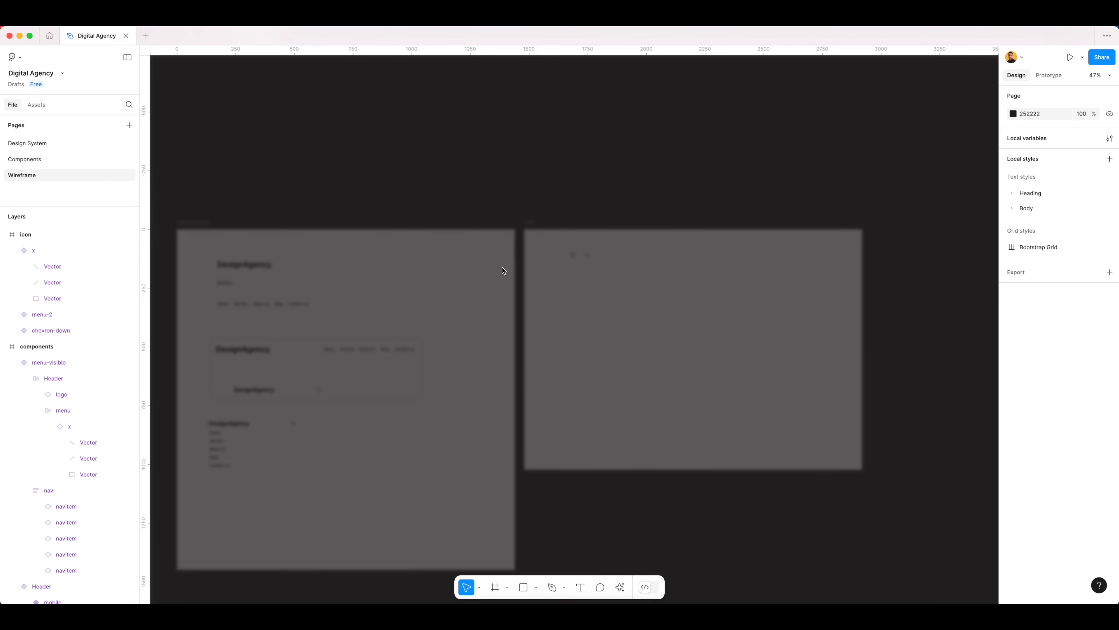
Step: Look over the homepage wireframe and header menu frames, and open the Components page at its icon frame
scroll(589, 150, down, 5)
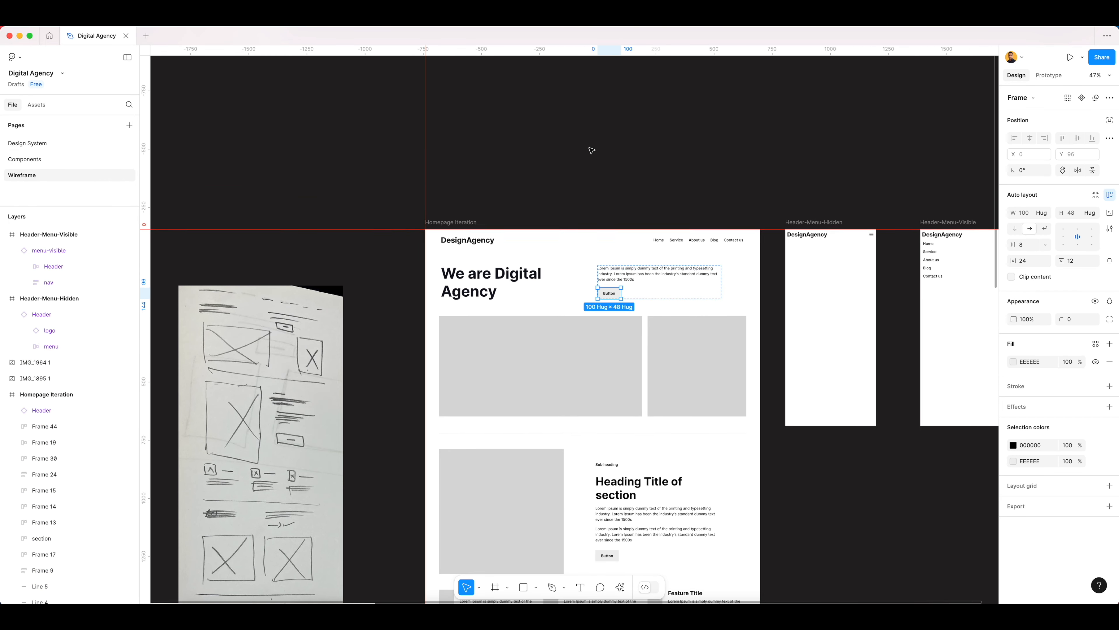
scroll(590, 150, right, 5)
click(592, 151)
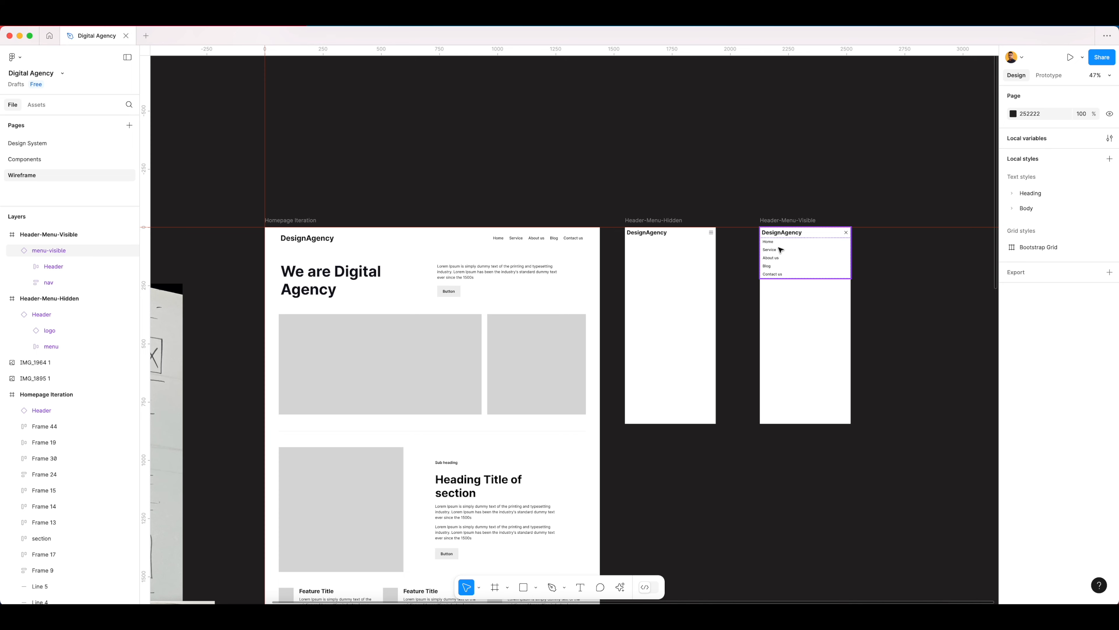
scroll(758, 253, left, 5)
click(36, 160)
scroll(700, 297, up, 4)
drag(759, 307, 681, 283)
scroll(685, 284, down, 1)
scroll(685, 285, down, 4)
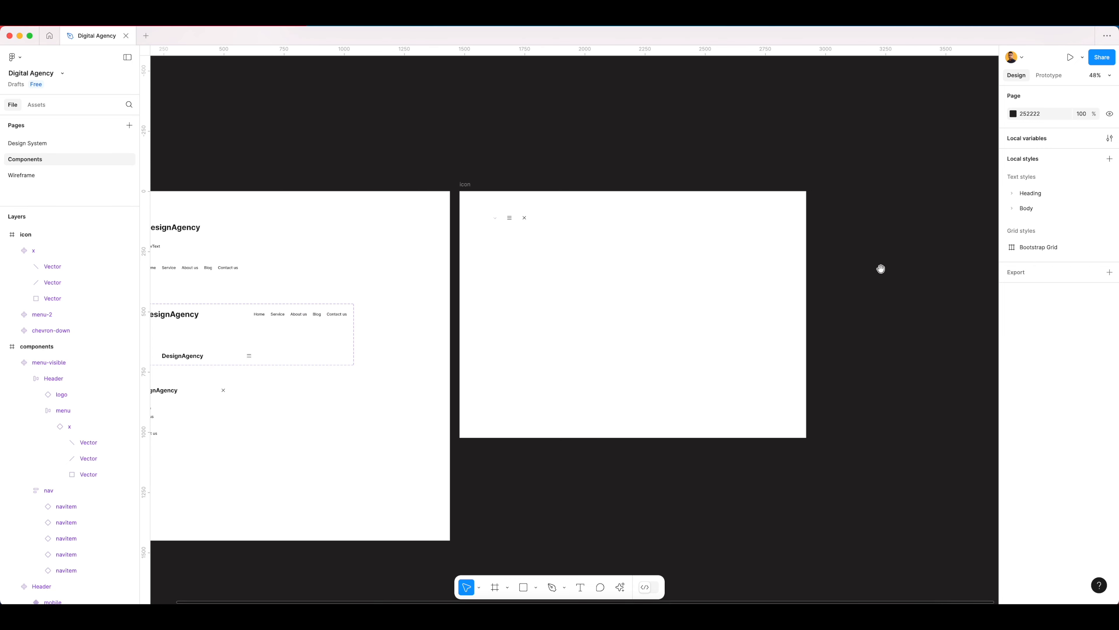
scroll(881, 269, right, 3)
Step: Duplicate the icon frame beside the original and delete the three icons from the copy
click(412, 181)
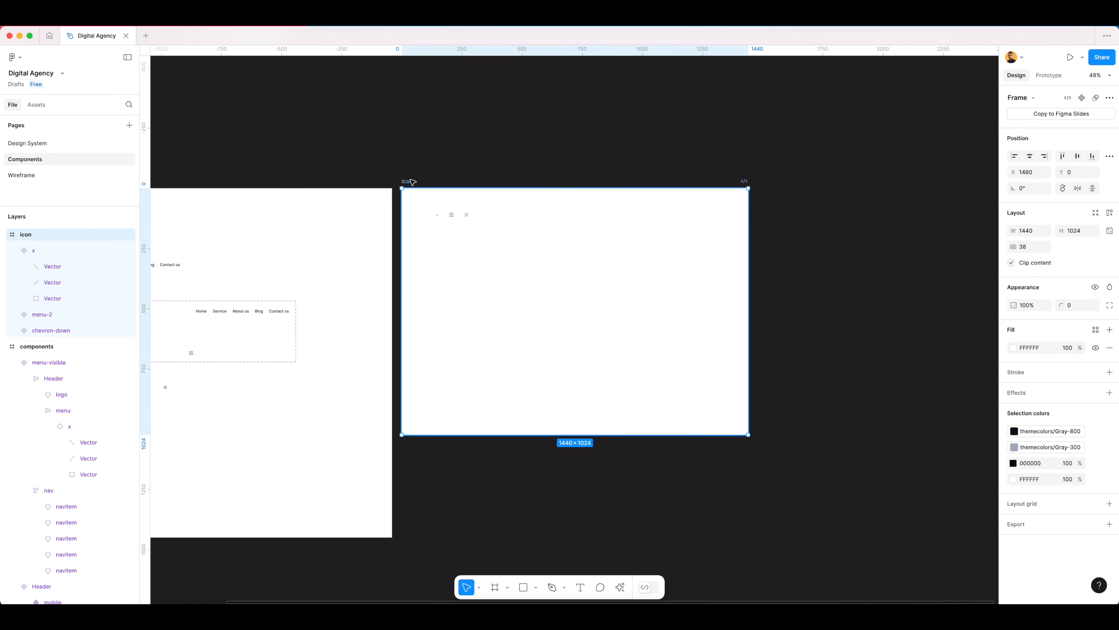
key(super+d)
scroll(782, 275, right, 5)
click(562, 207)
drag(566, 232, 505, 204)
key(Delete)
click(548, 202)
Step: Rename the emptied frame copy as button and shift it slightly toward the icon frame, to X 2948
scroll(545, 247, up, 3)
scroll(482, 223, up, 2)
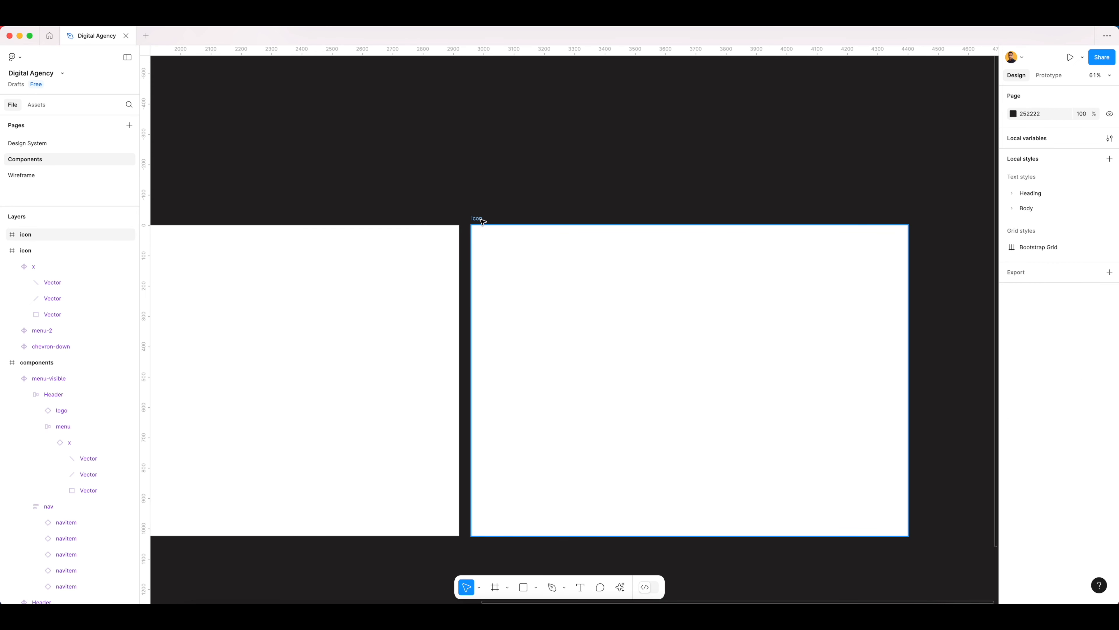
click(482, 220)
key(super+r)
text(but)
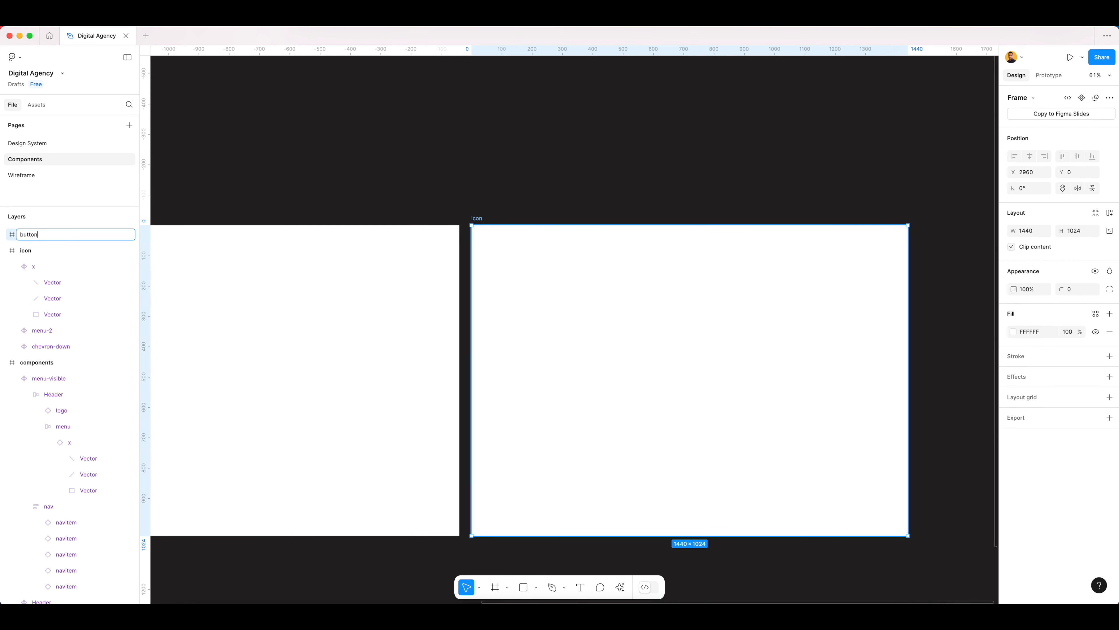
key(Return)
drag(561, 281, 558, 281)
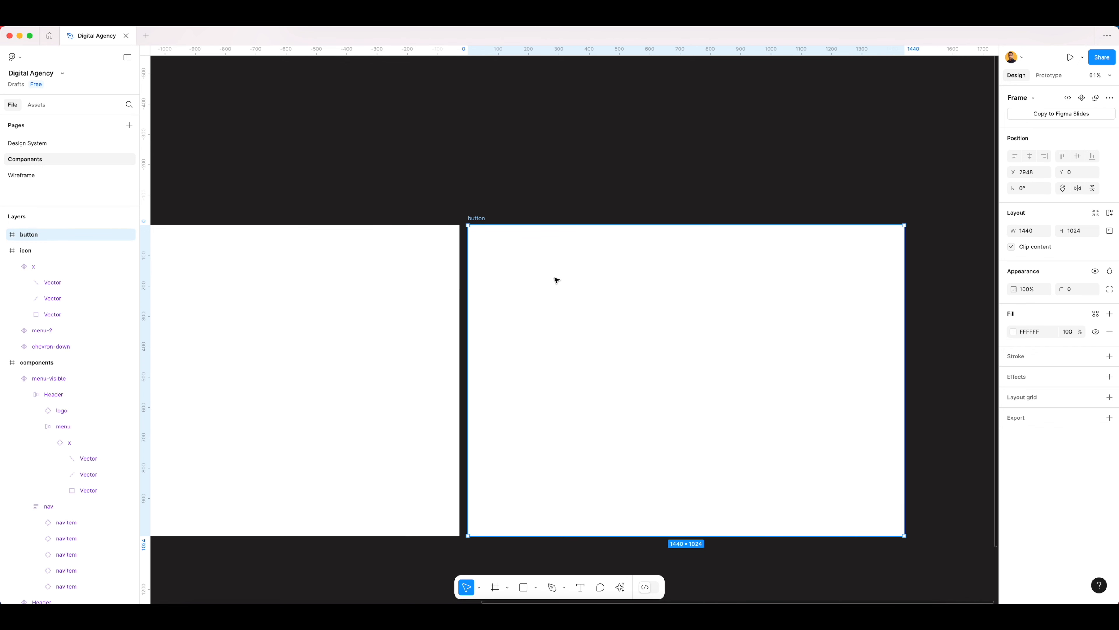
Step: Add a "Button" text layer inside the empty button frame
scroll(556, 280, up, 5)
scroll(561, 285, up, 2)
key(t)
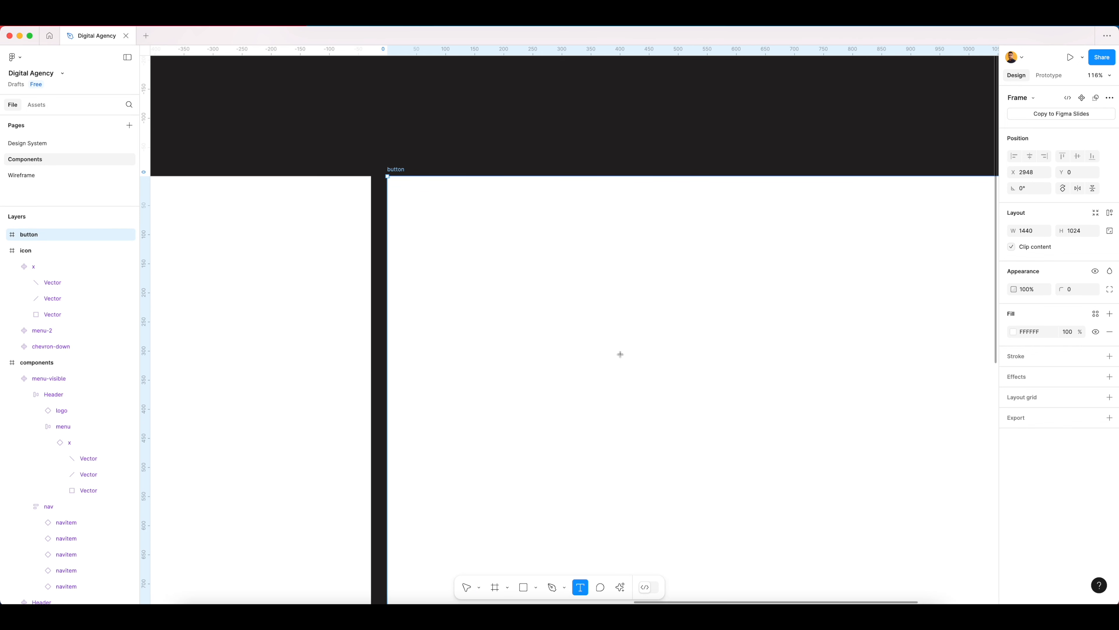
click(670, 313)
text(Button)
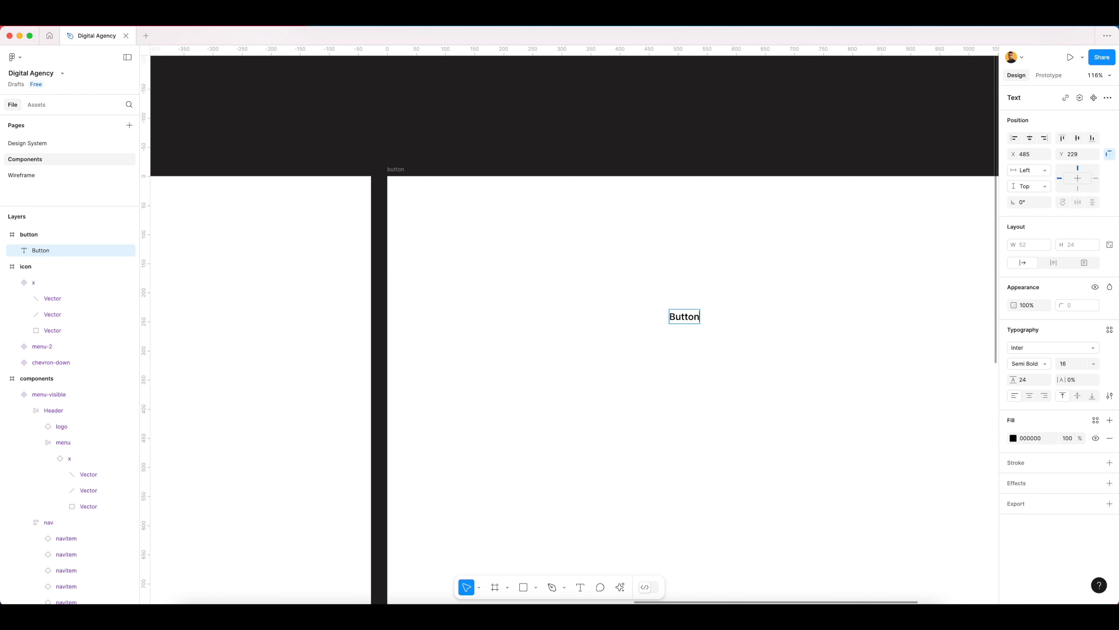
key(Escape)
scroll(702, 423, right, 3)
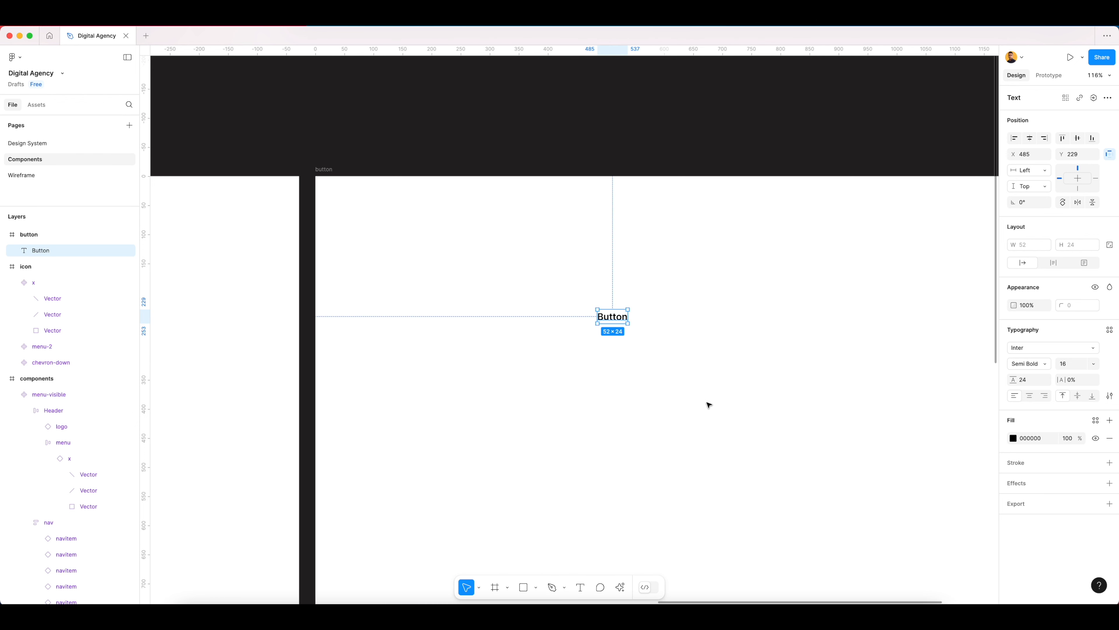
Step: Wrap the Button text in an auto layout frame
scroll(707, 402, up, 8)
right_click(640, 336)
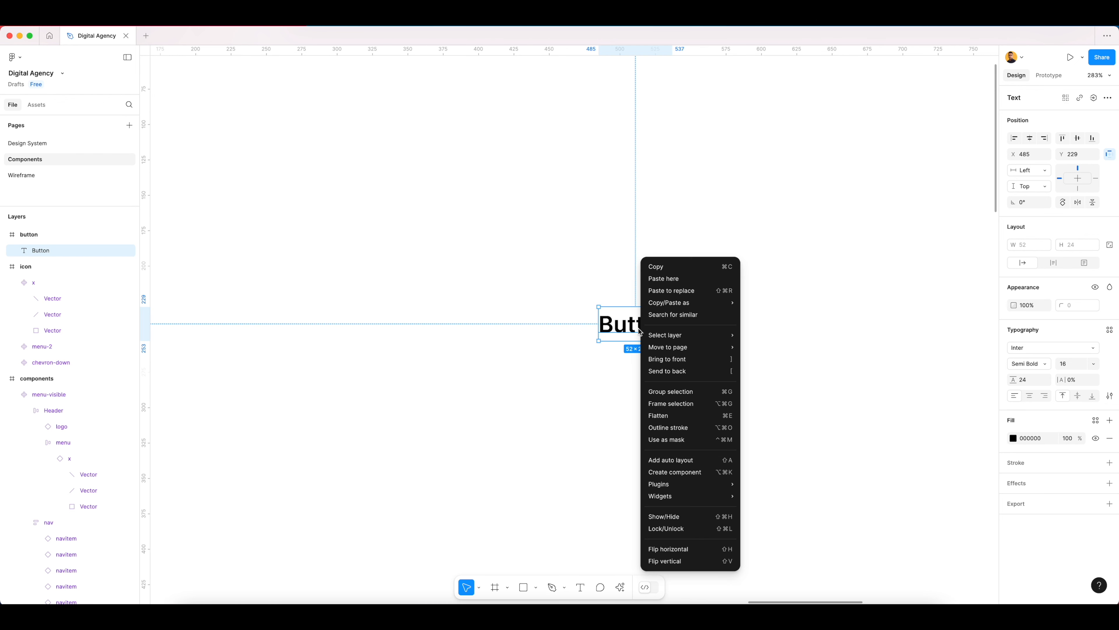
click(687, 461)
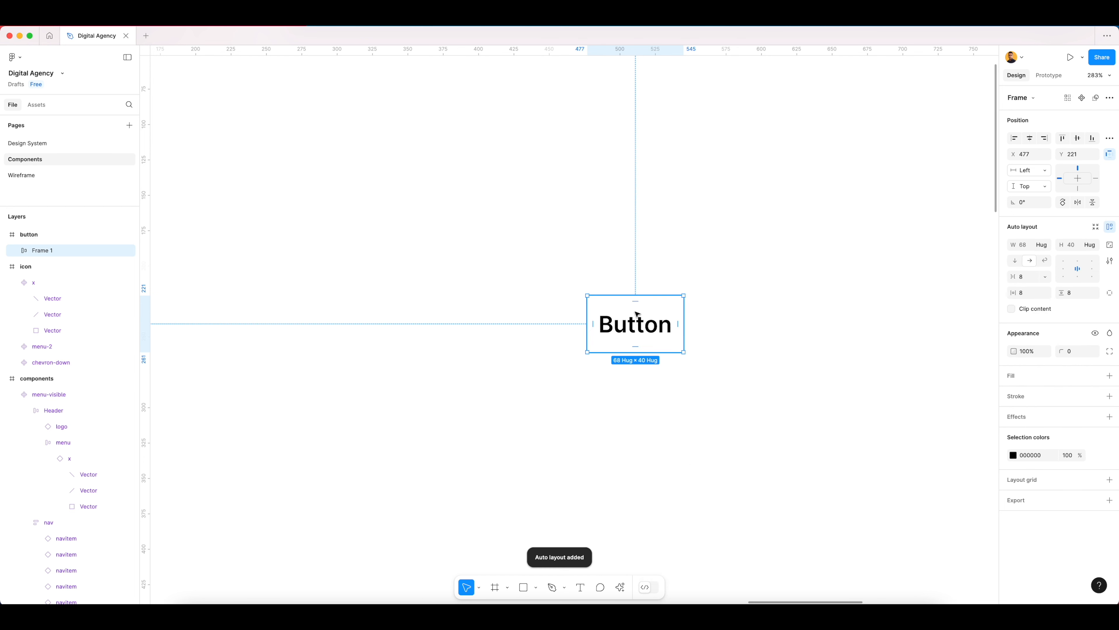
Step: Set the button's horizontal padding to 16 and vertical padding to 12, and move it to about X 449, Y 222
click(1026, 298)
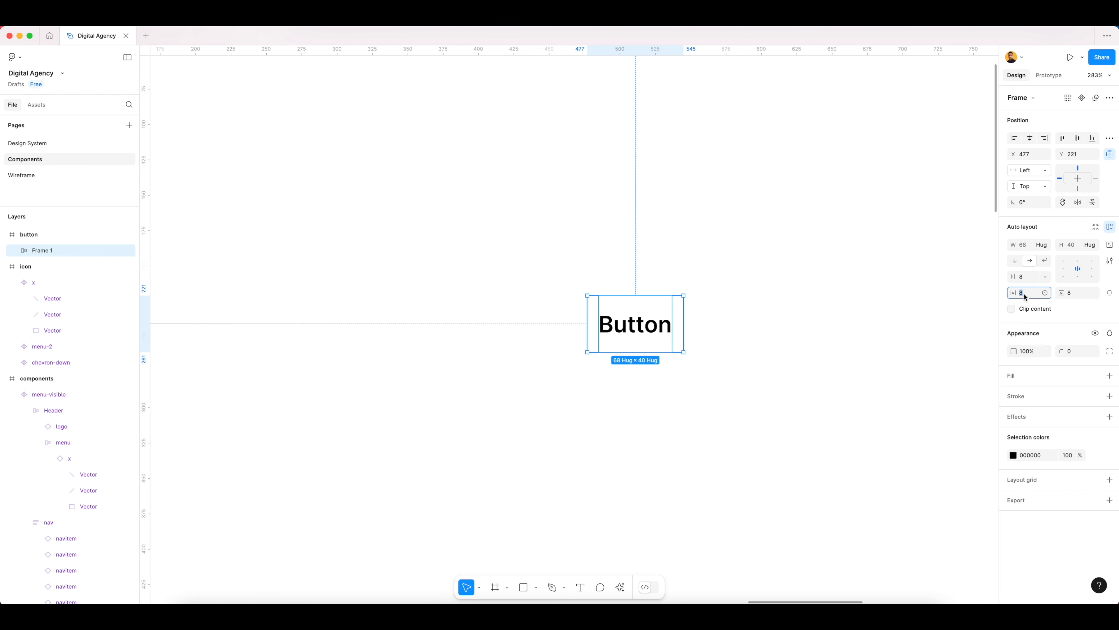
text(16)
key(Tab)
text(12)
key(Return)
click(732, 309)
drag(643, 335, 608, 336)
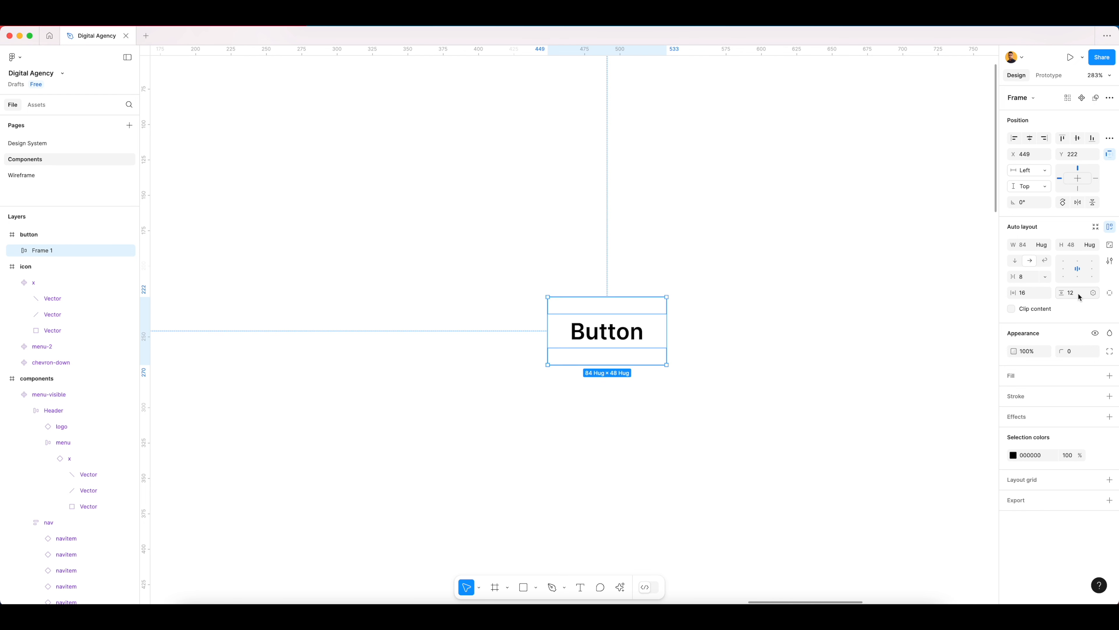
Step: Fill the auto layout button with the Gray-300 theme color from the libraries
click(757, 283)
click(605, 324)
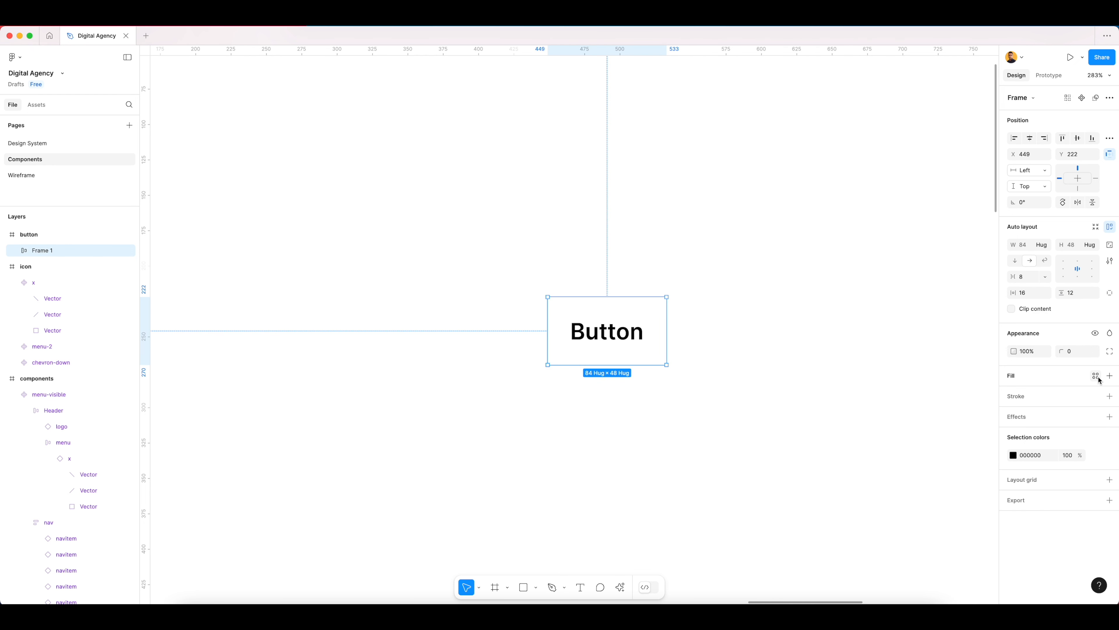
click(1097, 377)
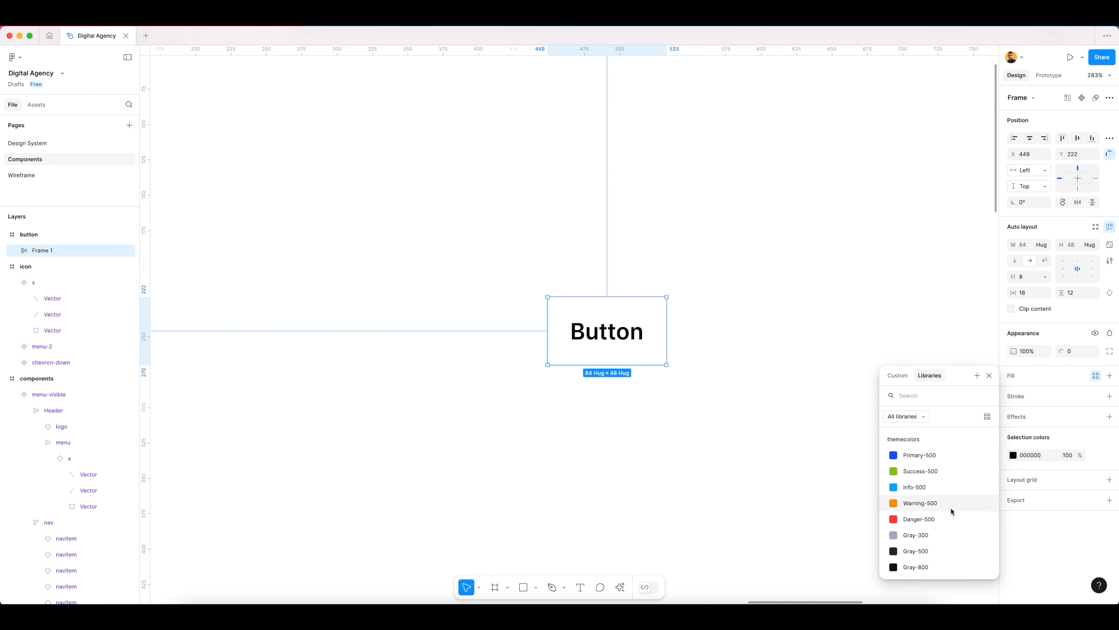
text(b)
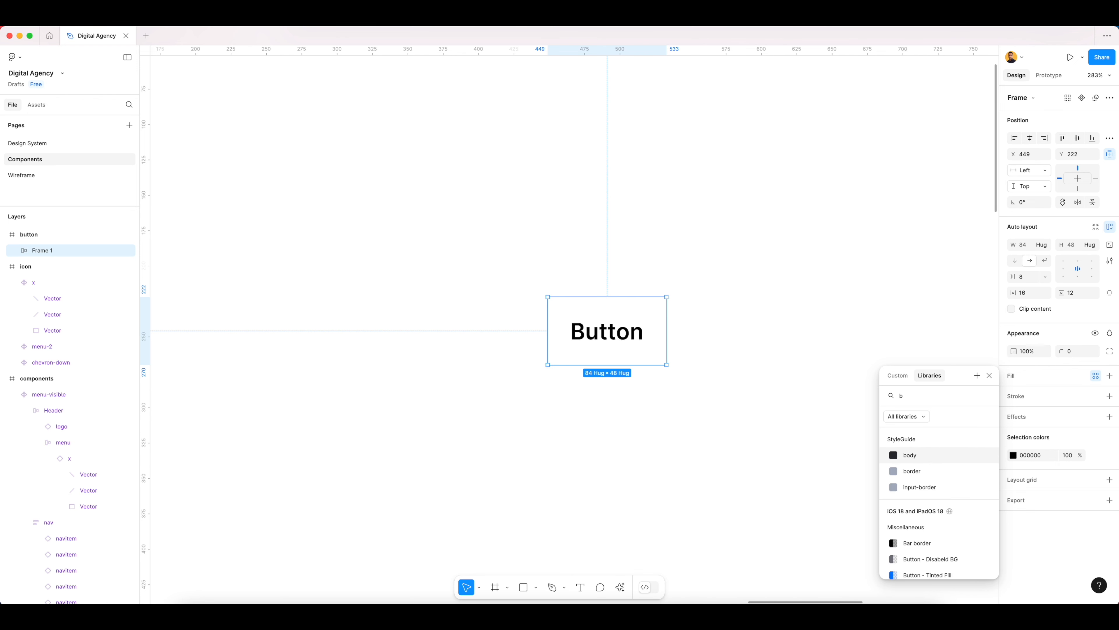
key(BackSpace)
scroll(930, 481, down, 2)
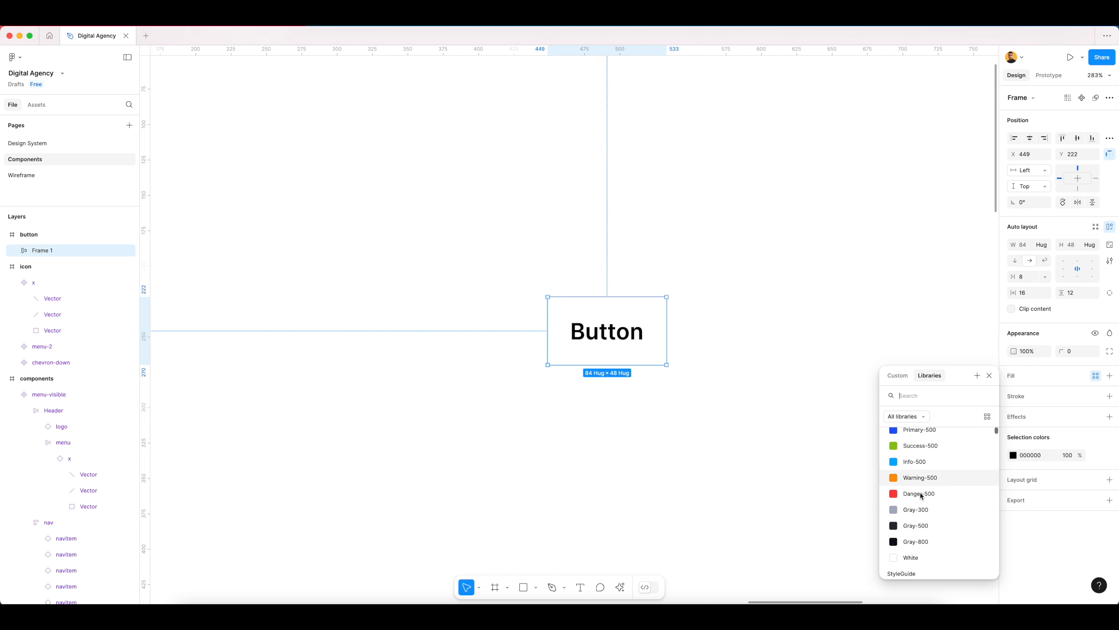
click(921, 511)
click(752, 345)
Step: Rename the auto layout frame around the Button text as button
click(613, 330)
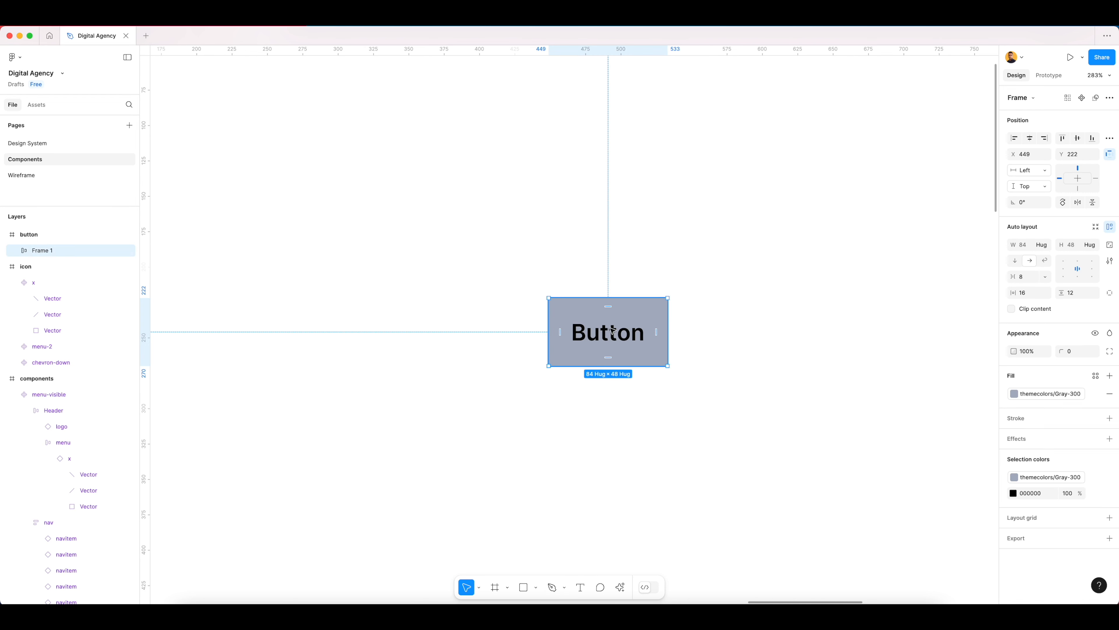
click(17, 251)
click(17, 252)
double_click(48, 251)
text(butto)
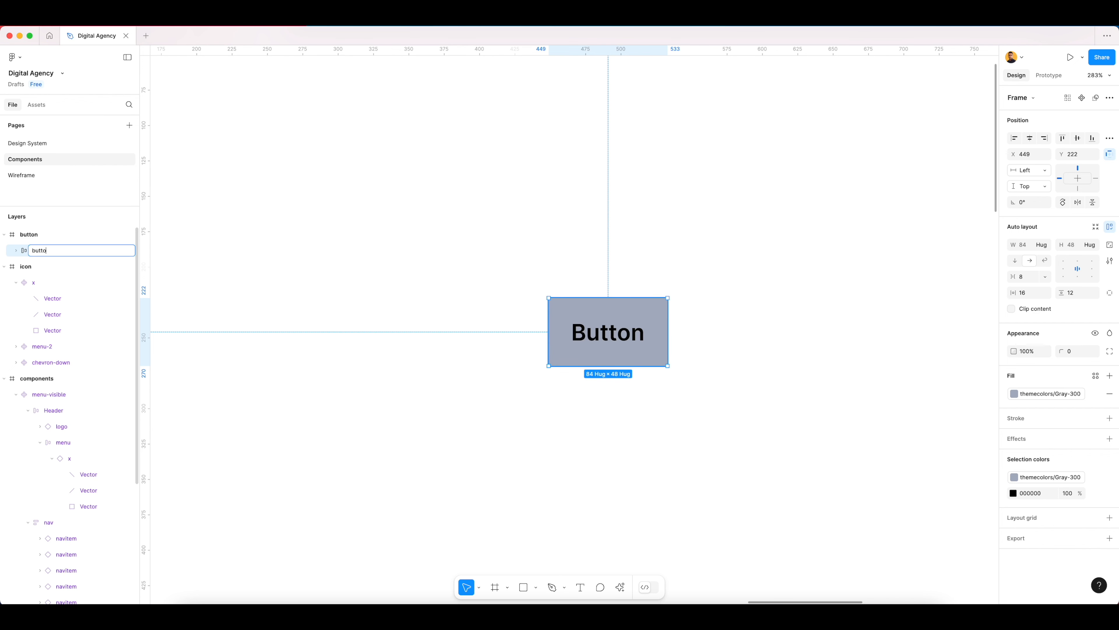
text(n)
key(Return)
click(557, 263)
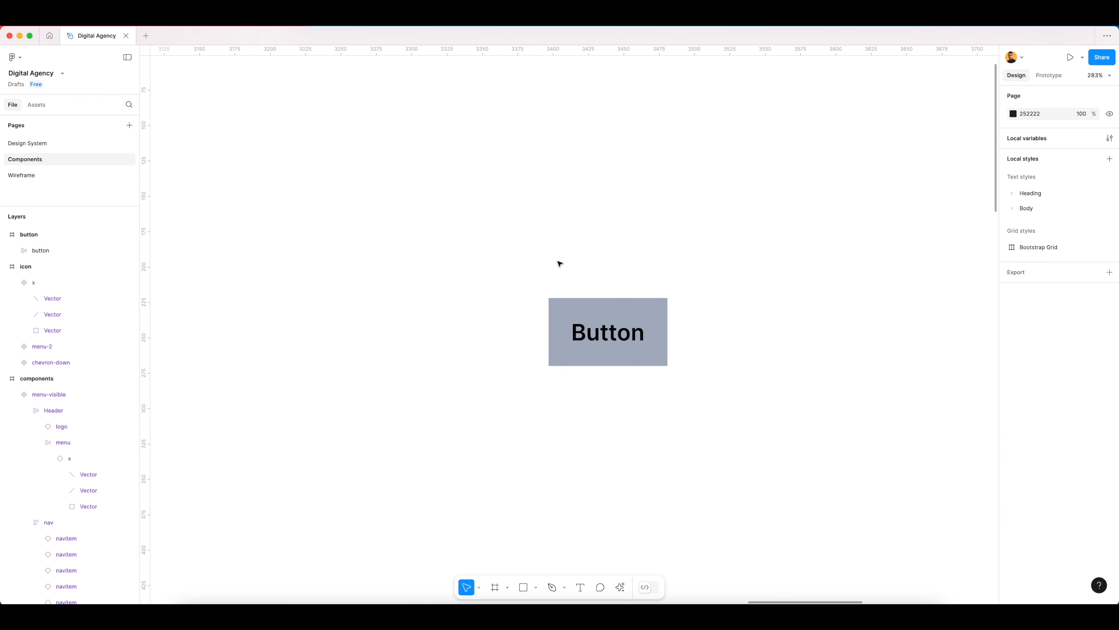
Step: Turn the button frame into a component and move it to about X 419, Y 218
click(645, 355)
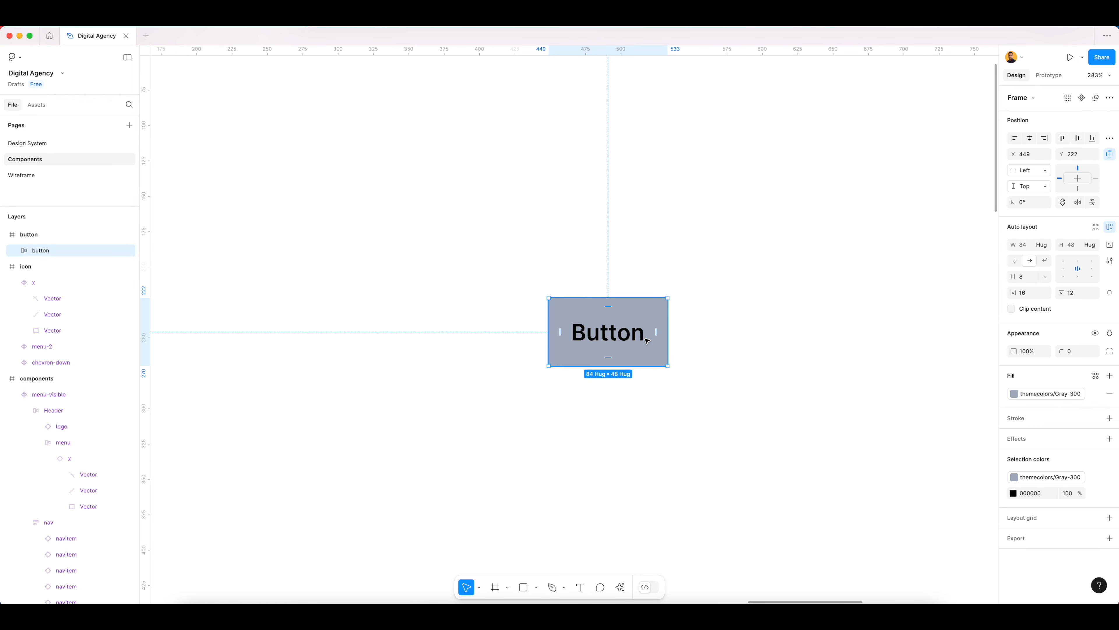
right_click(622, 321)
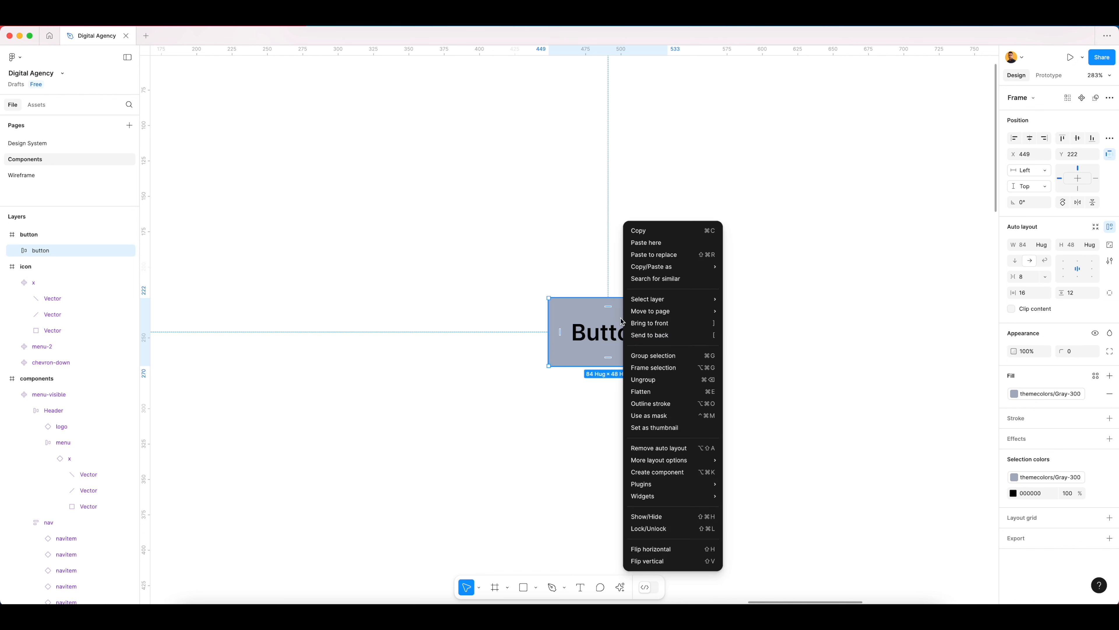
click(646, 472)
click(613, 289)
click(580, 321)
drag(580, 321, 575, 320)
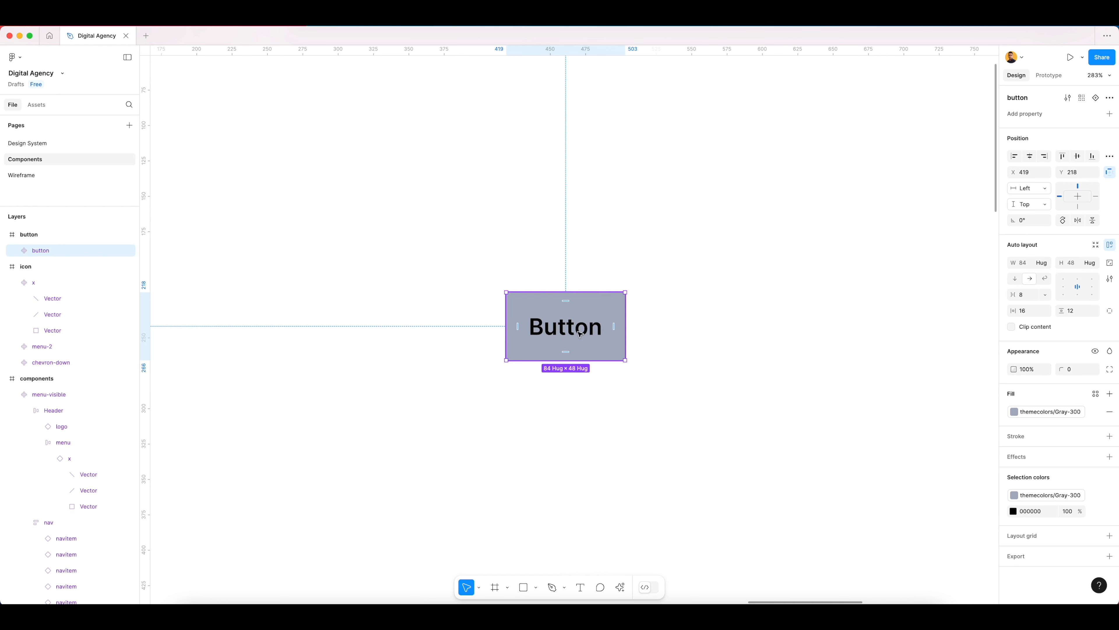
Step: Create a text property on the button component named "Button text" with the value "Button"
click(1110, 115)
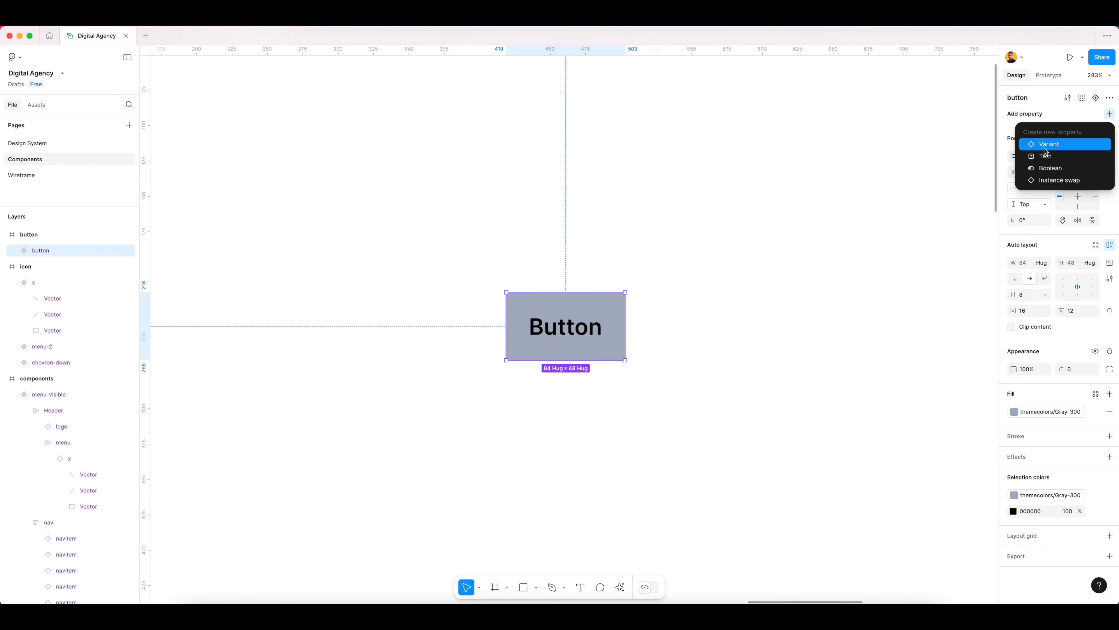
click(1046, 161)
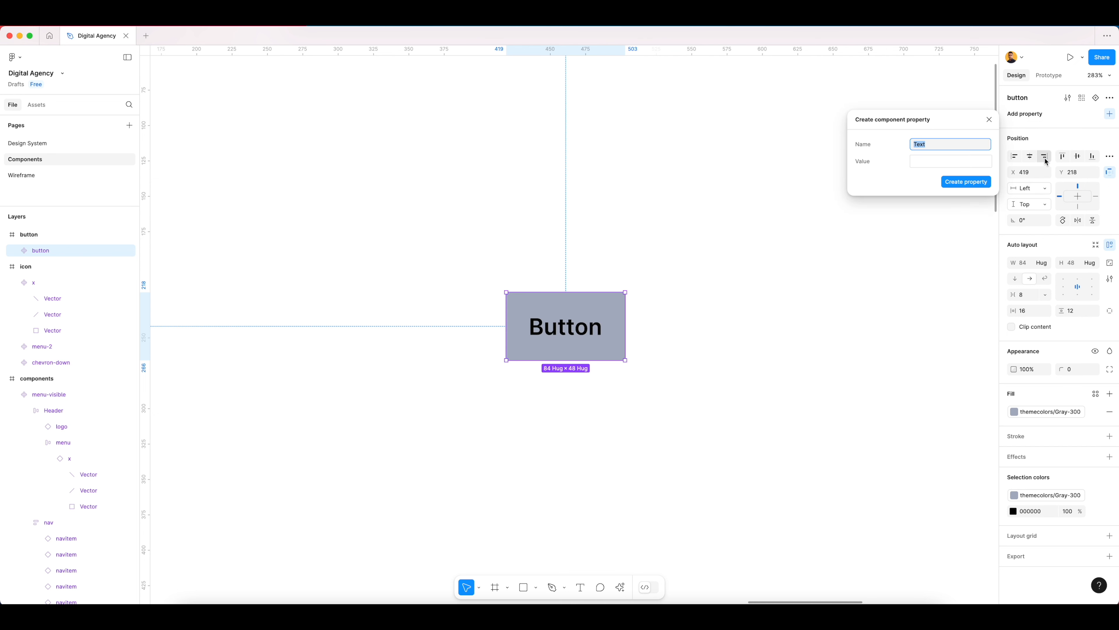
text(Button t)
click(938, 161)
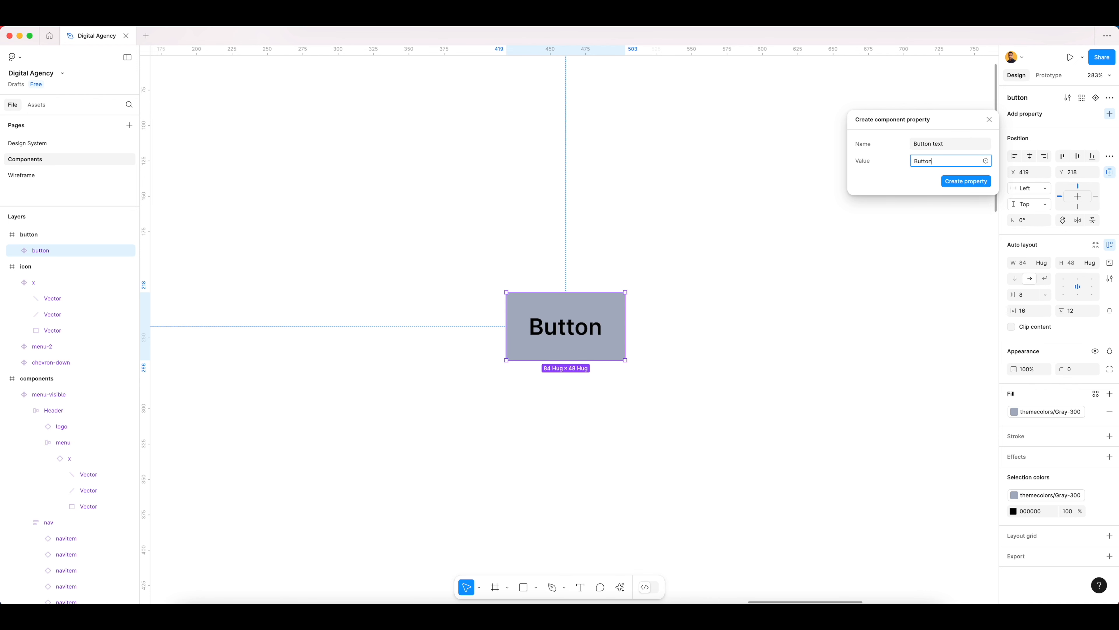
click(955, 187)
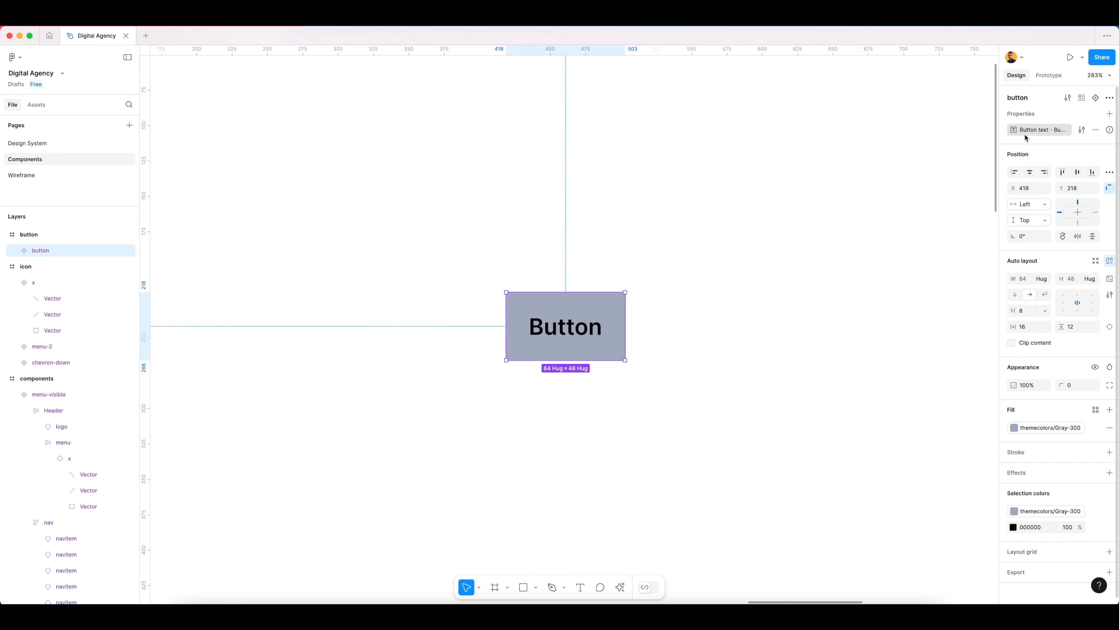
click(758, 300)
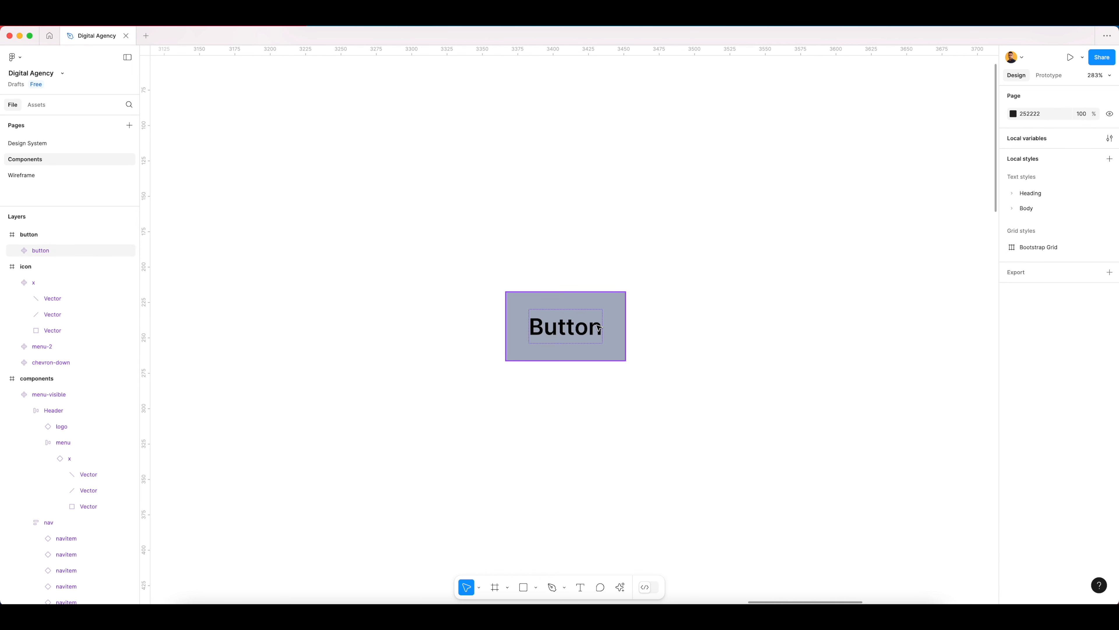
Step: Apply the Button text property to the text layer inside the button component
scroll(599, 328, up, 5)
double_click(575, 337)
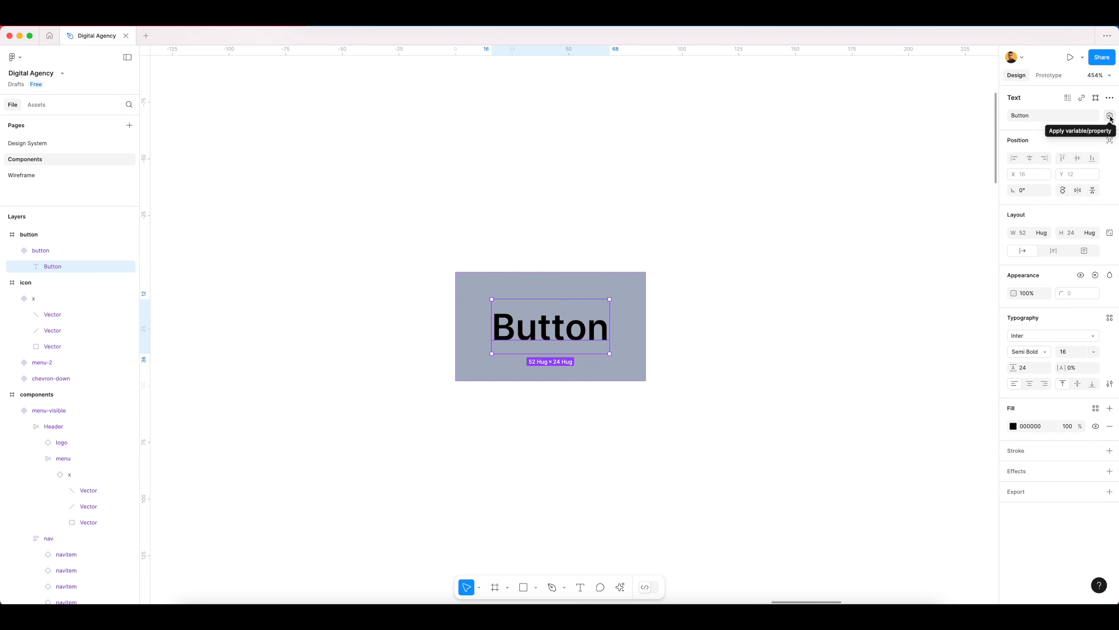
click(1110, 117)
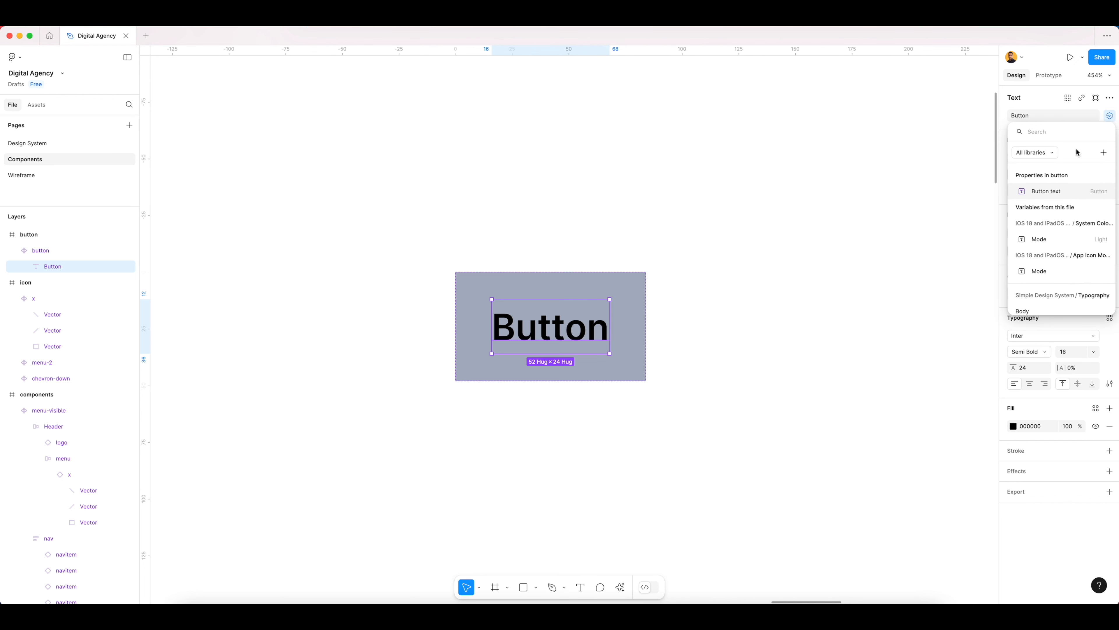
click(1051, 194)
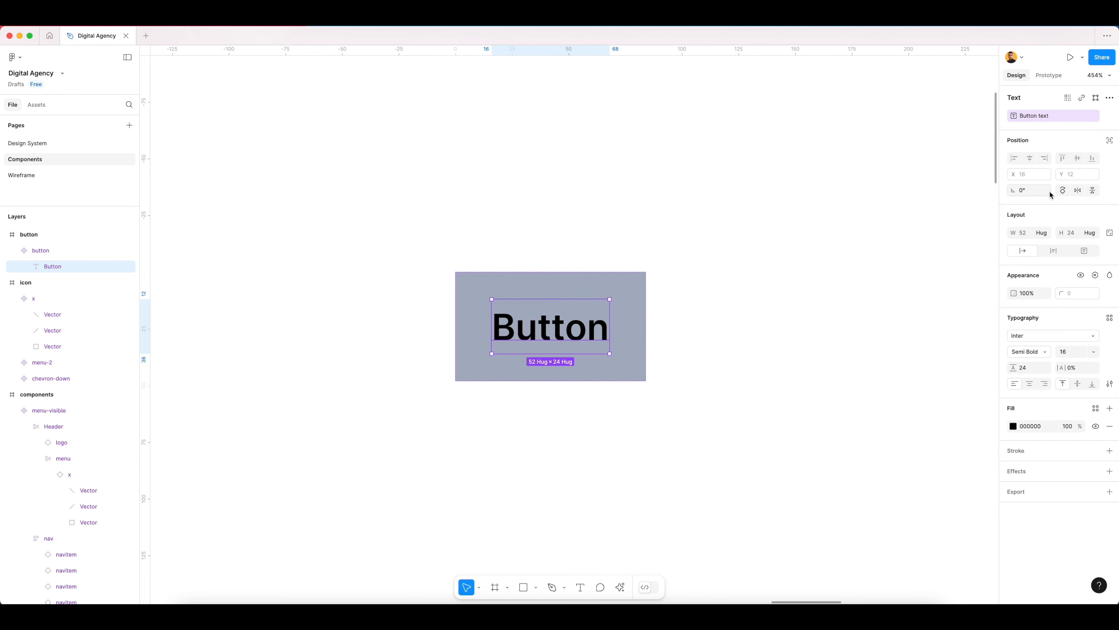
click(680, 238)
Step: Place an instance of the button at about X 591, beside the main component, and set its Button text to "DesignCoach"
click(471, 318)
scroll(469, 317, down, 5)
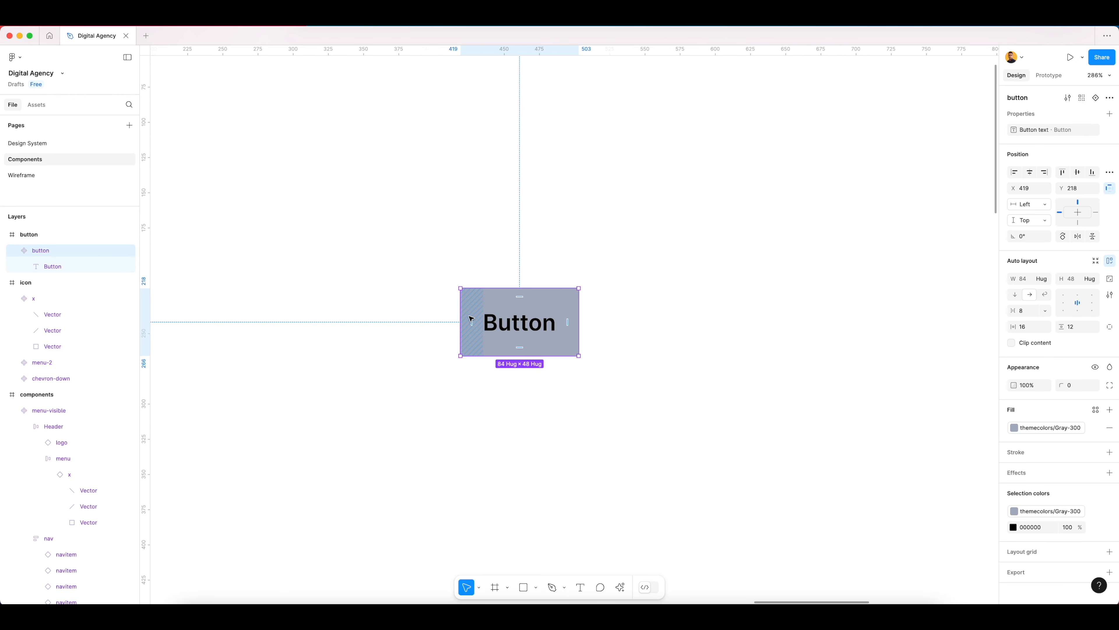
drag(515, 328, 757, 326)
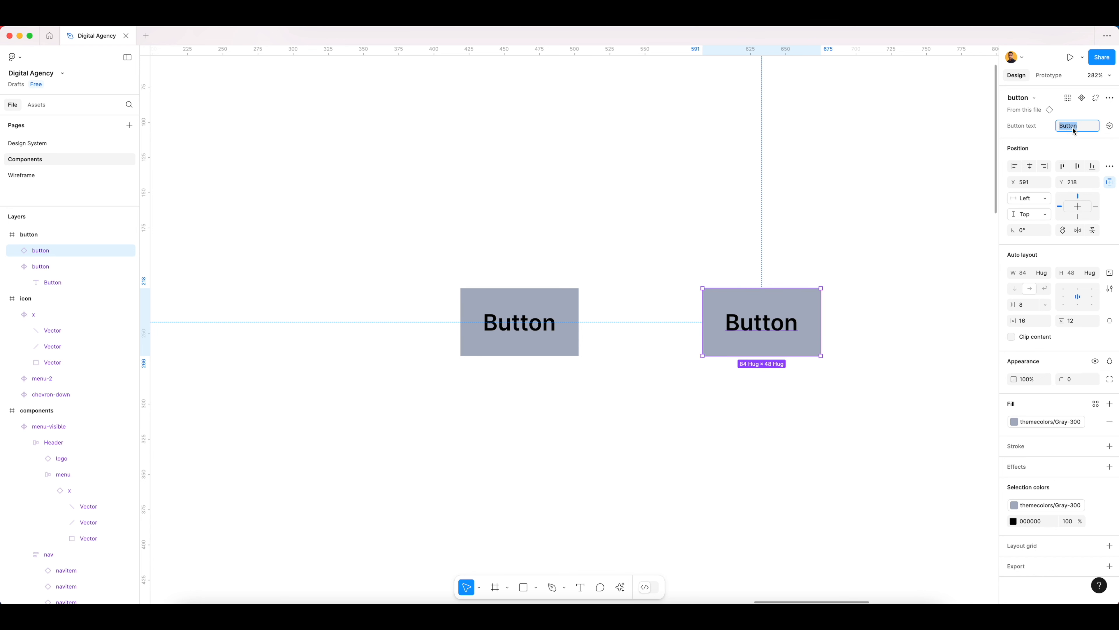
text(Desi)
click(809, 191)
scroll(705, 331, down, 3)
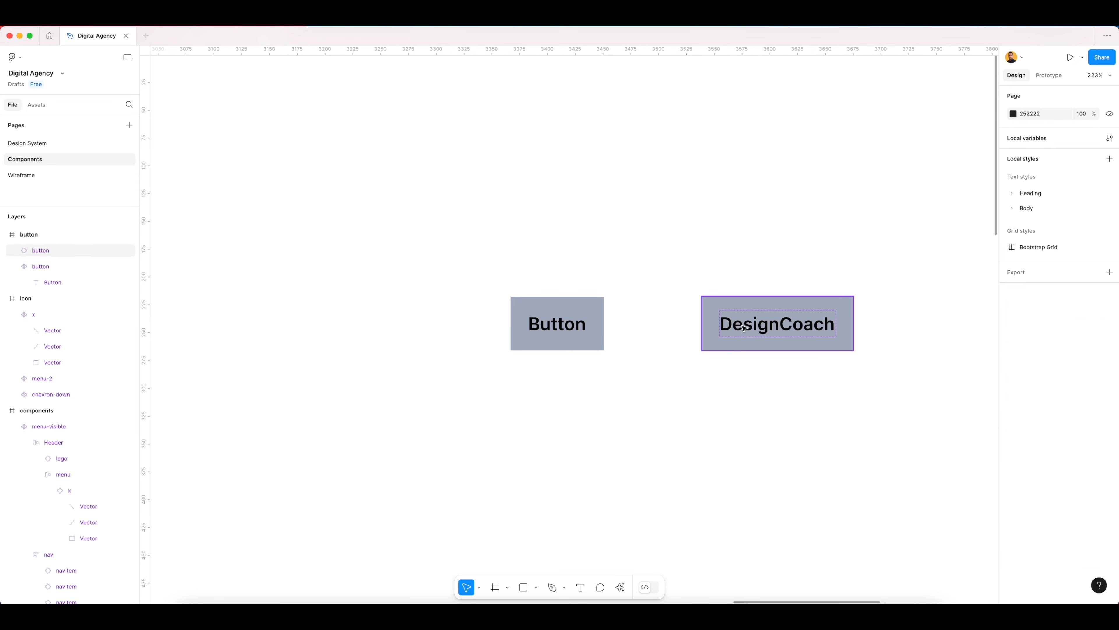
Step: Delete the DesignCoach instance beside the main button component
click(770, 339)
key(Delete)
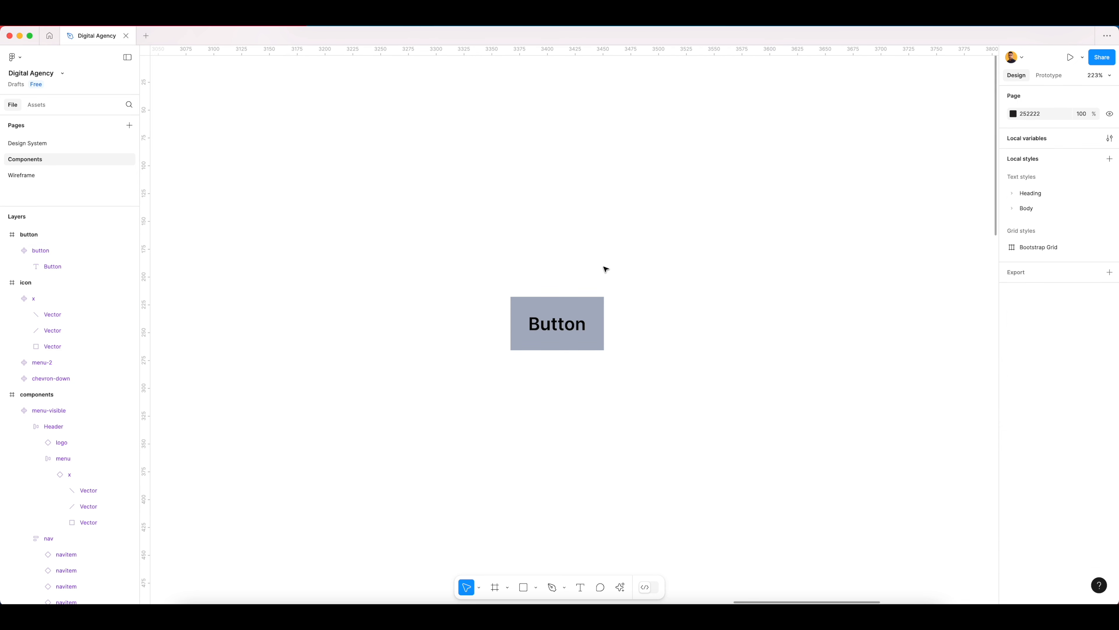
Step: Fill the button component with themecolors Primary-500 and recolor its text to themecolors White
click(555, 320)
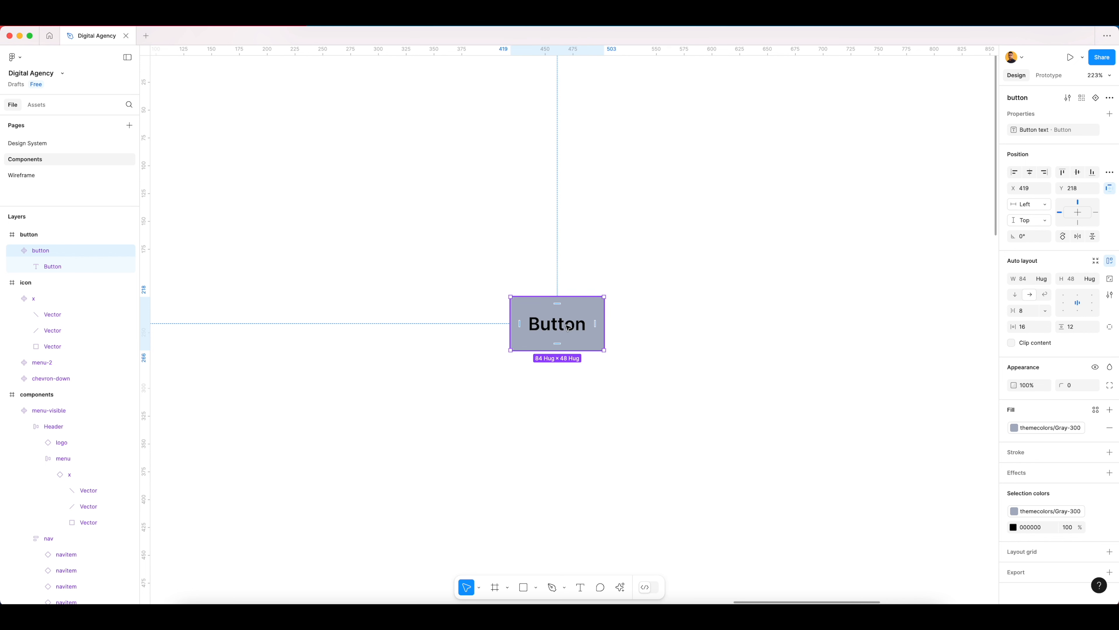
click(1059, 428)
click(924, 455)
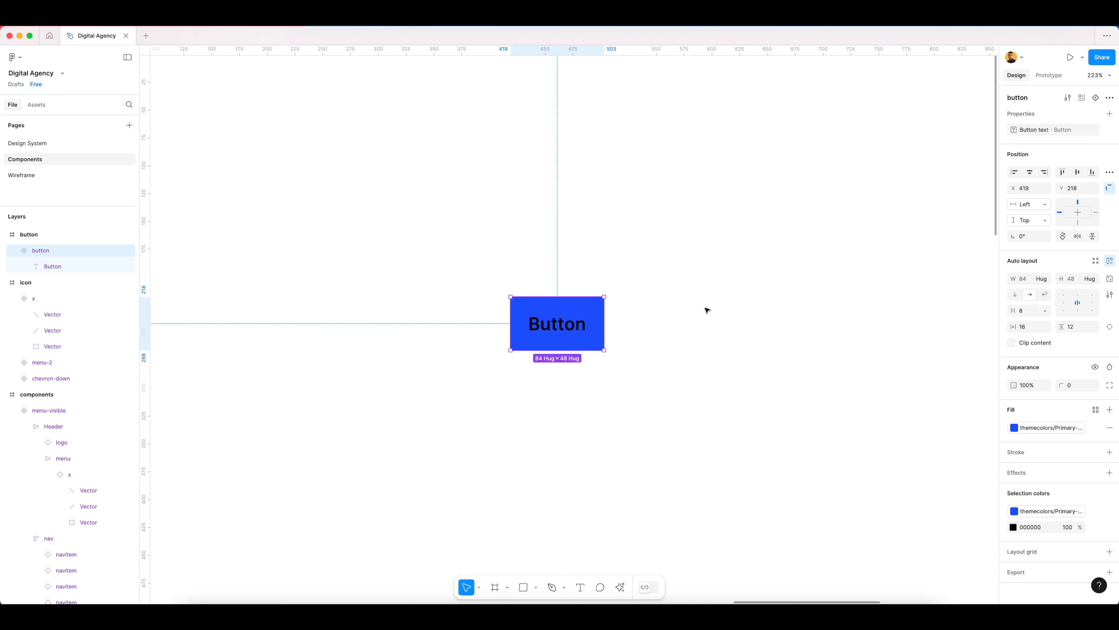
click(1094, 527)
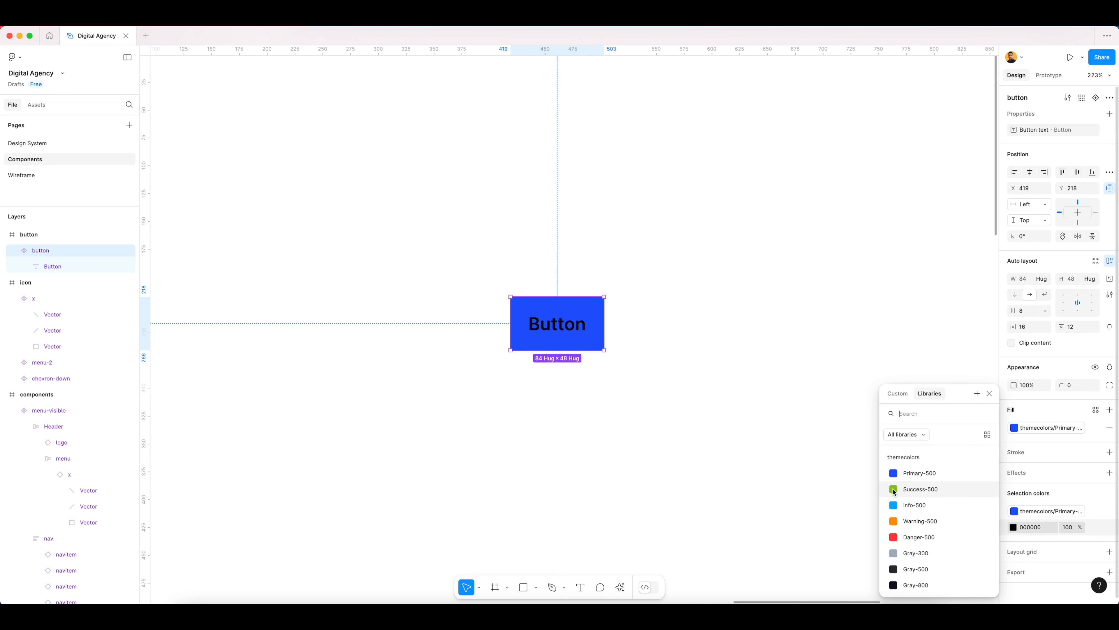
text(whi)
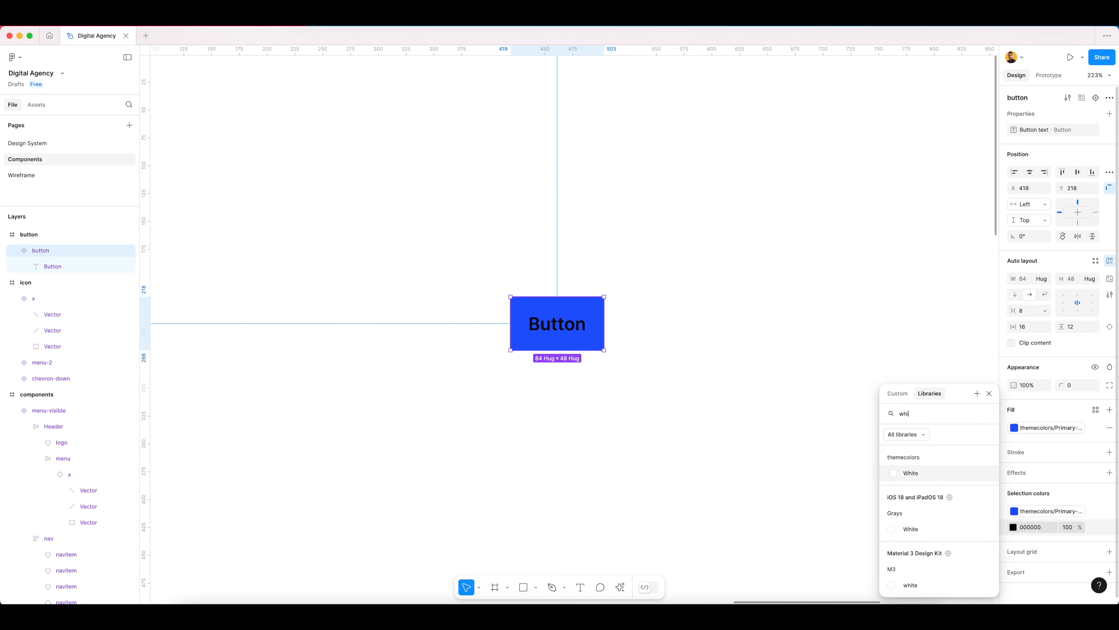
click(908, 472)
click(747, 369)
scroll(619, 312, up, 5)
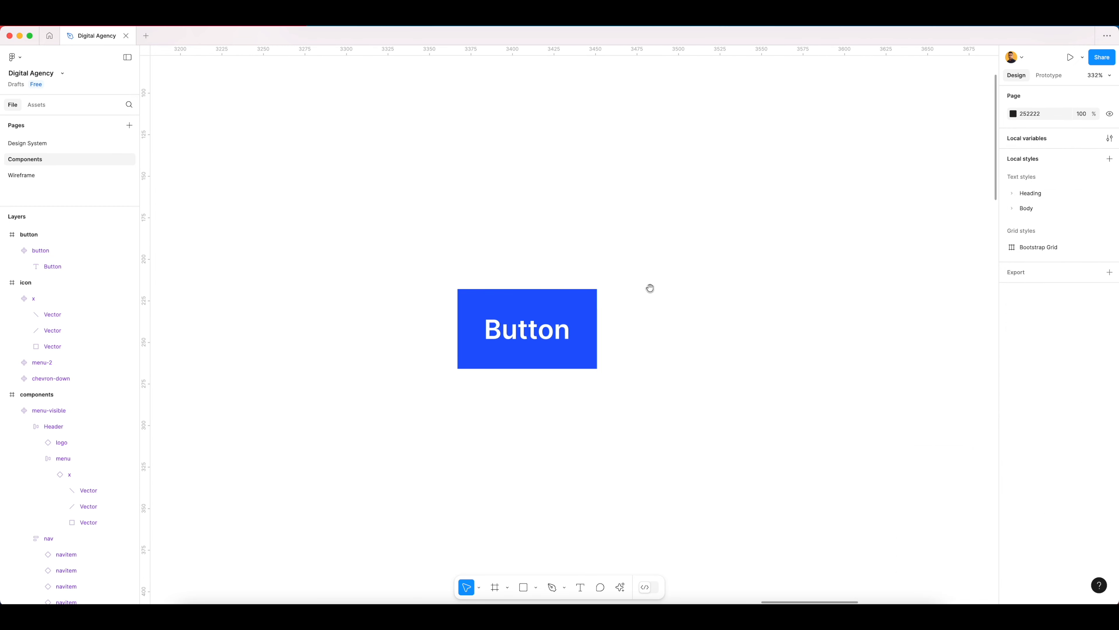
Step: Add a second variant to the button component and name its Property 1 value "Secondary"
click(553, 323)
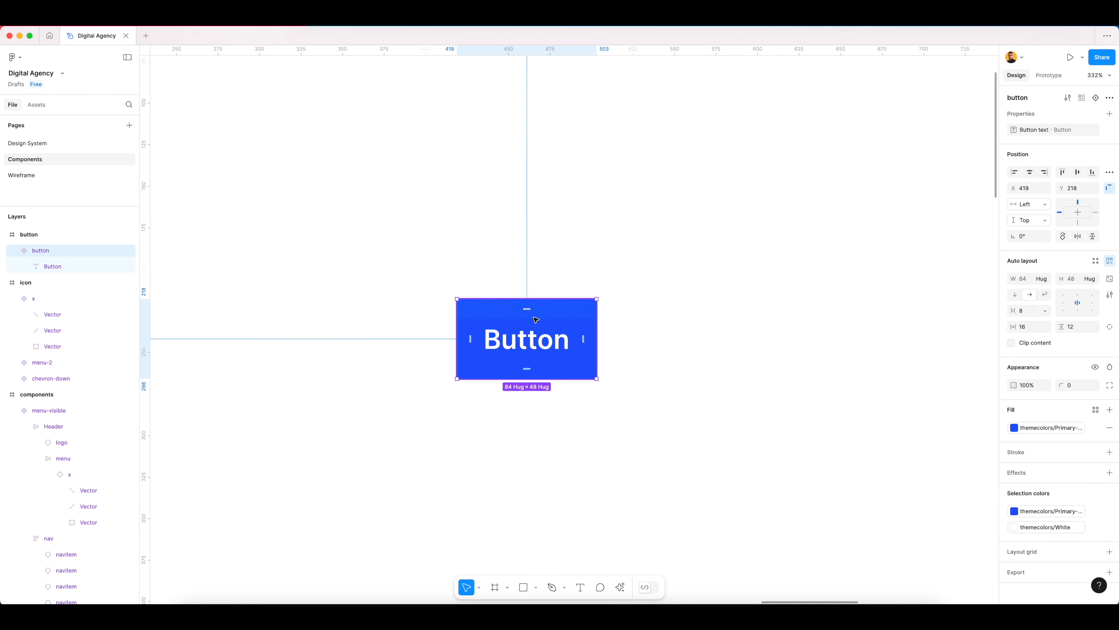
click(1096, 98)
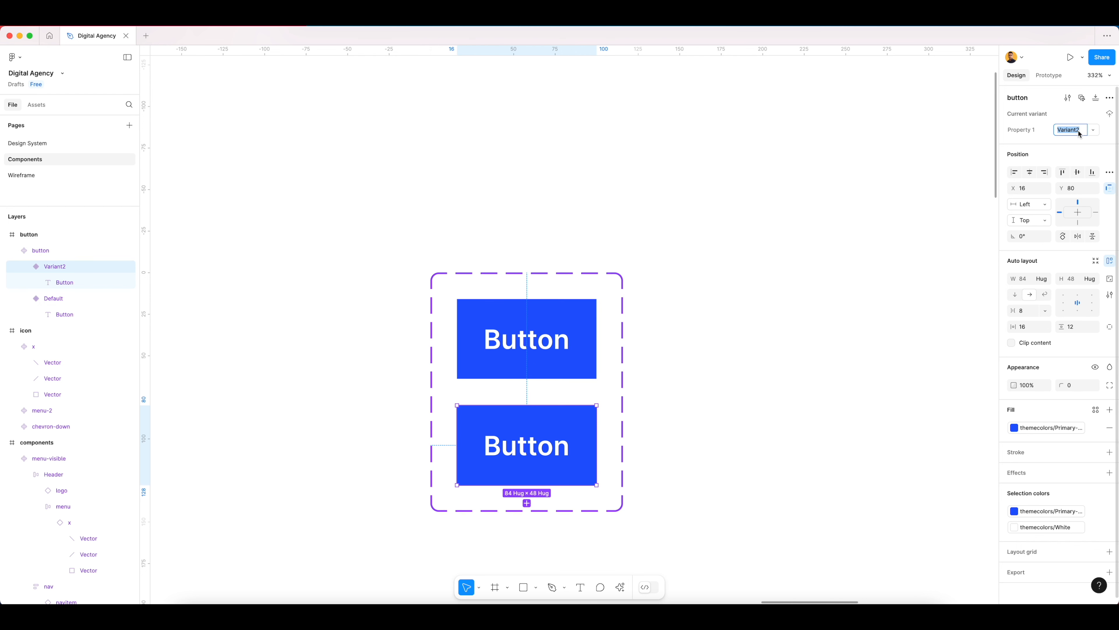
text(Secondary)
key(Return)
Step: Recolor the Secondary variant with a Gray-300 fill and Gray-500 text
click(1042, 433)
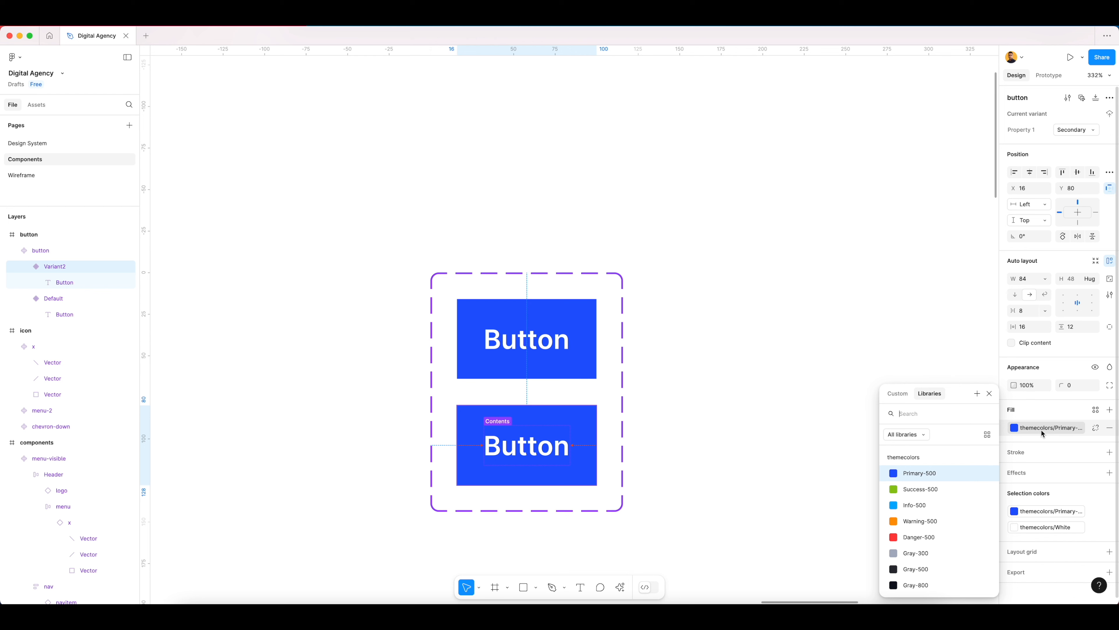
click(923, 553)
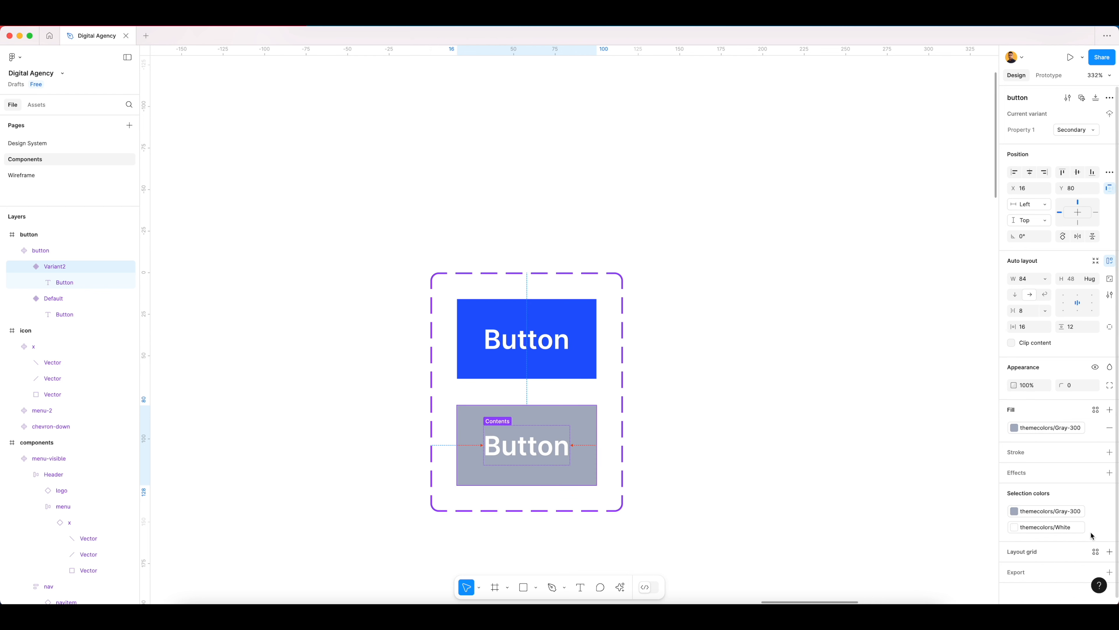
click(1062, 529)
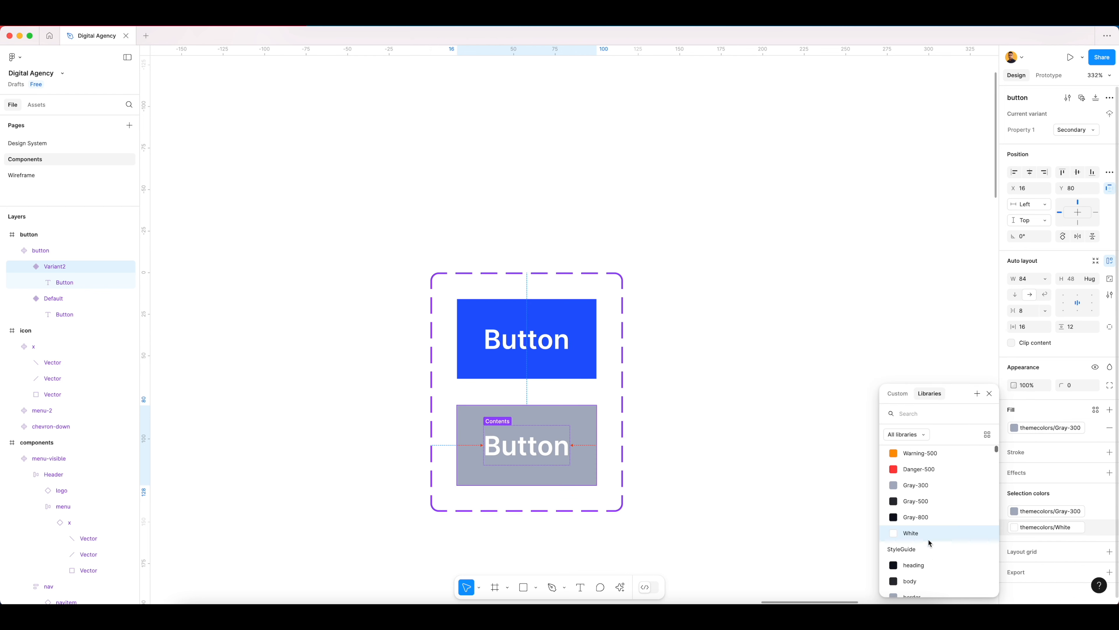
click(923, 501)
click(732, 371)
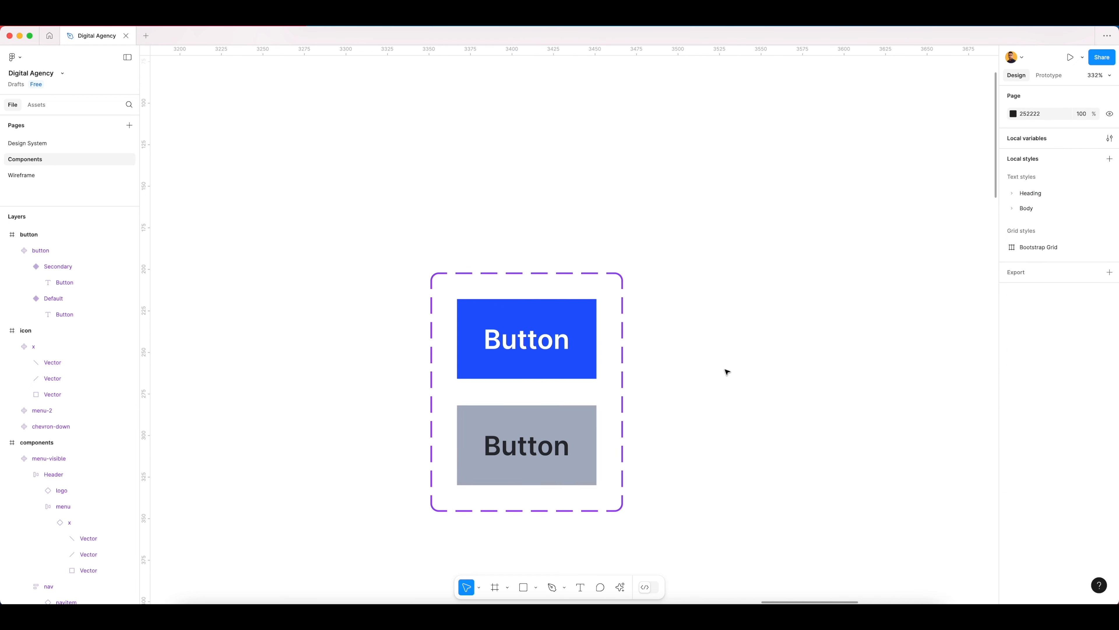
Step: Add a third variant based on the Default button and fill it with Success-500
click(624, 399)
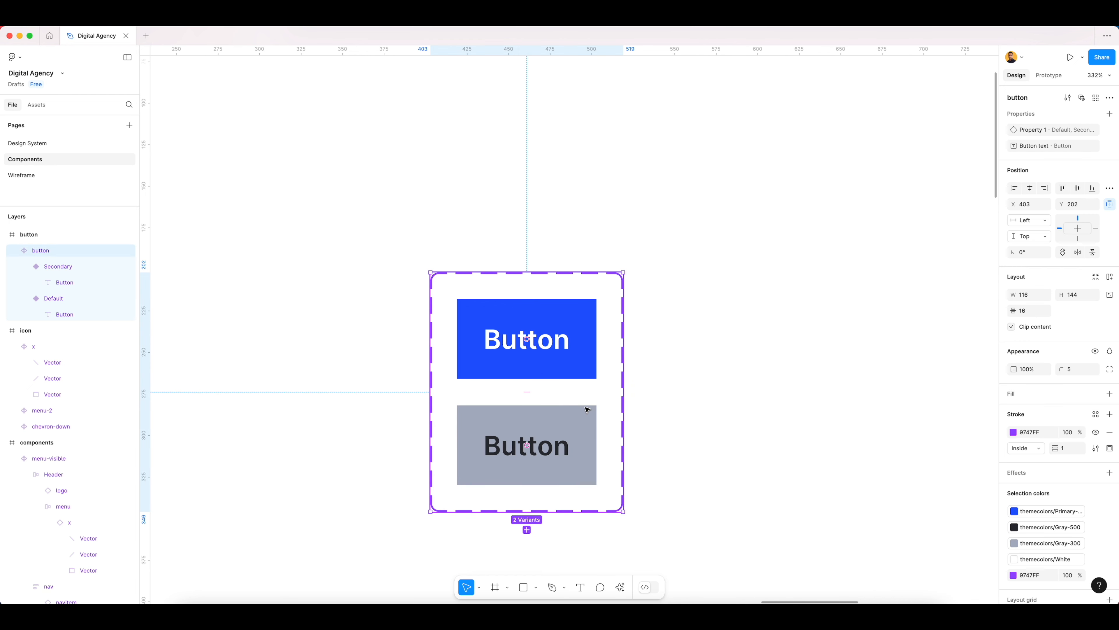
double_click(553, 457)
click(562, 372)
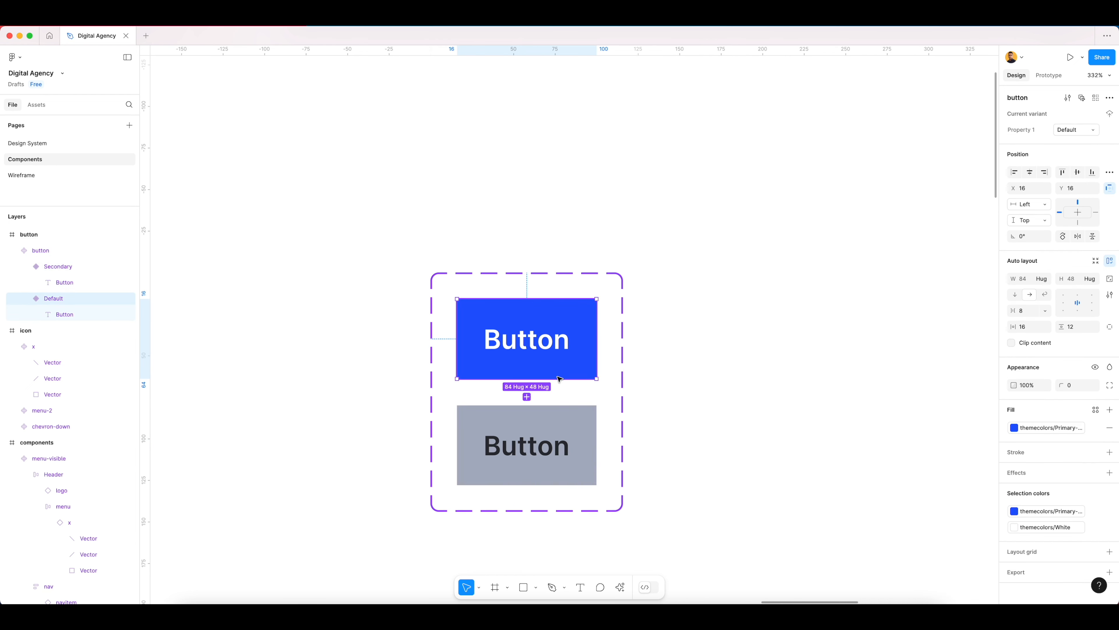
click(528, 398)
scroll(592, 395, down, 5)
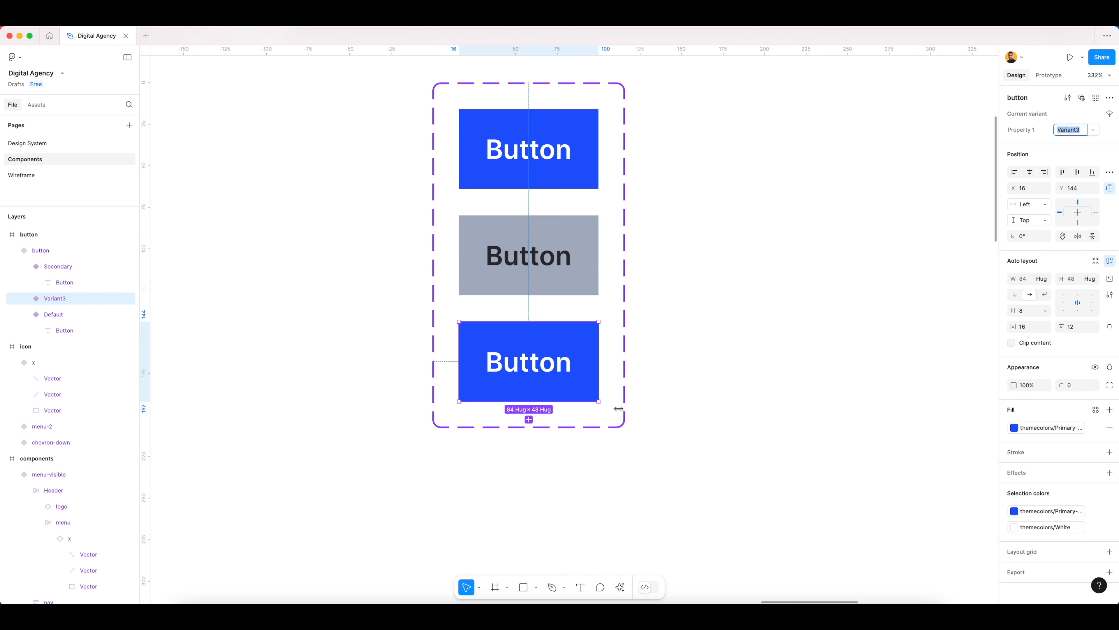
click(1037, 432)
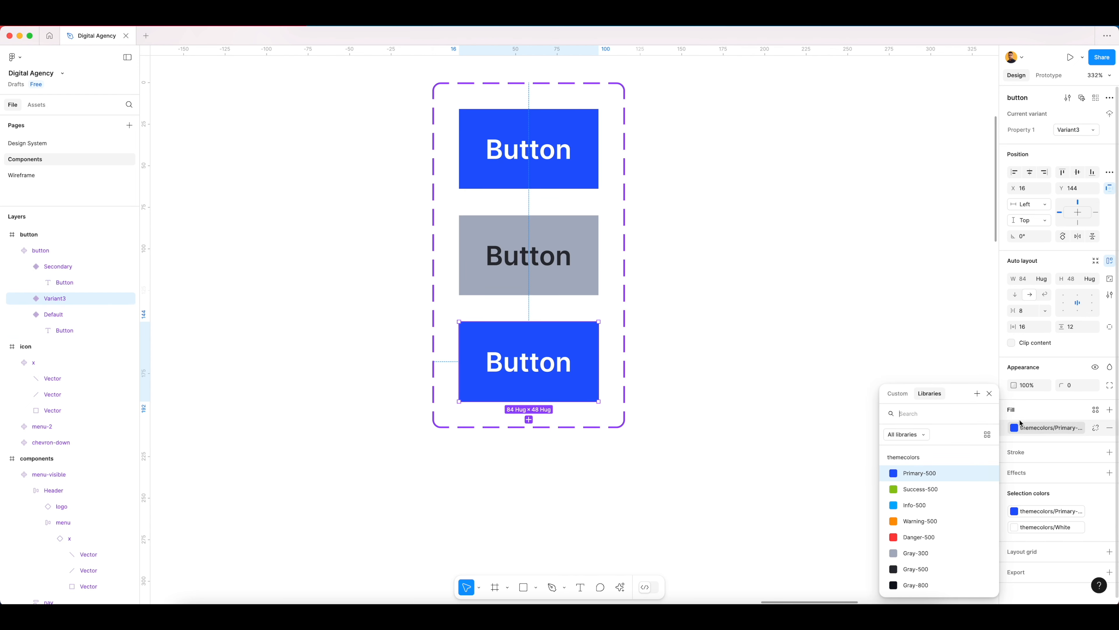
click(923, 490)
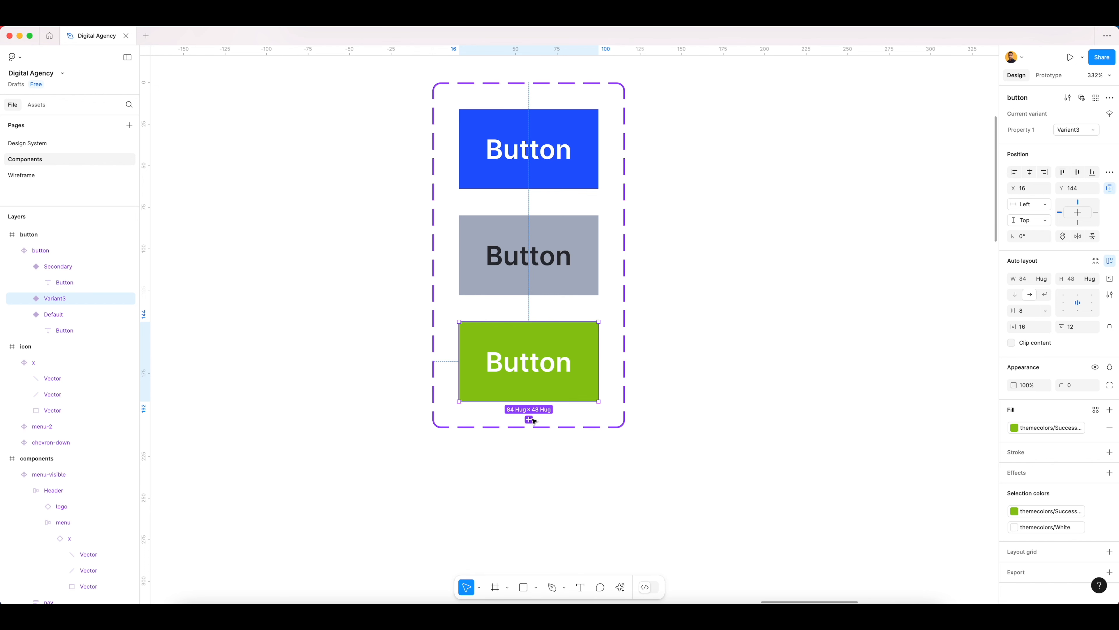
Step: Add a fourth variant based on the Default button and fill it with Danger-500
click(529, 181)
click(529, 208)
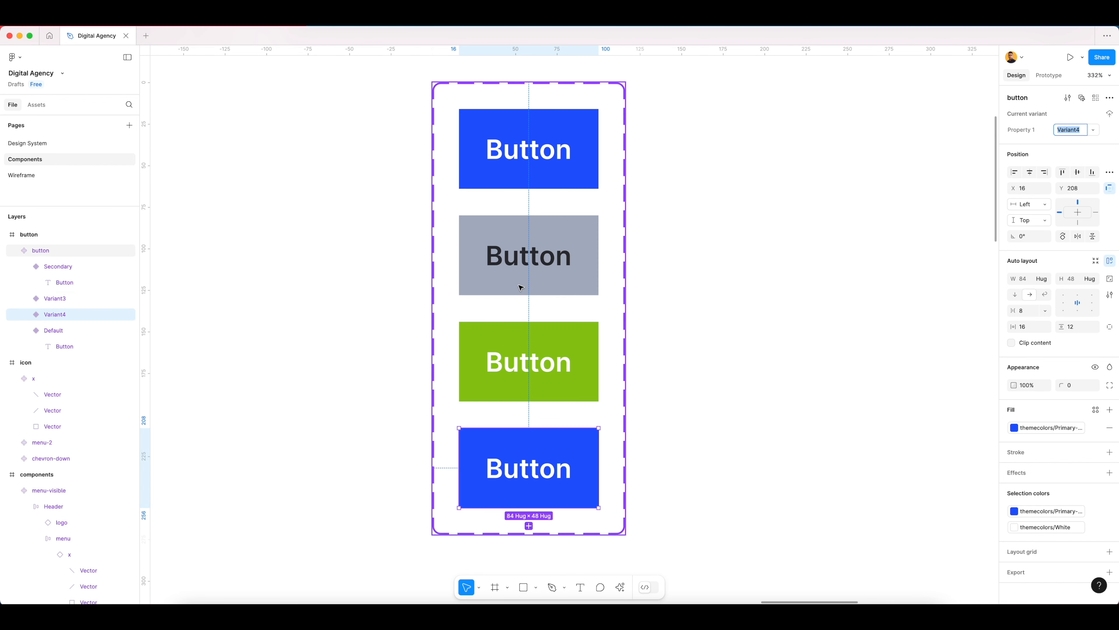
click(1047, 431)
click(919, 537)
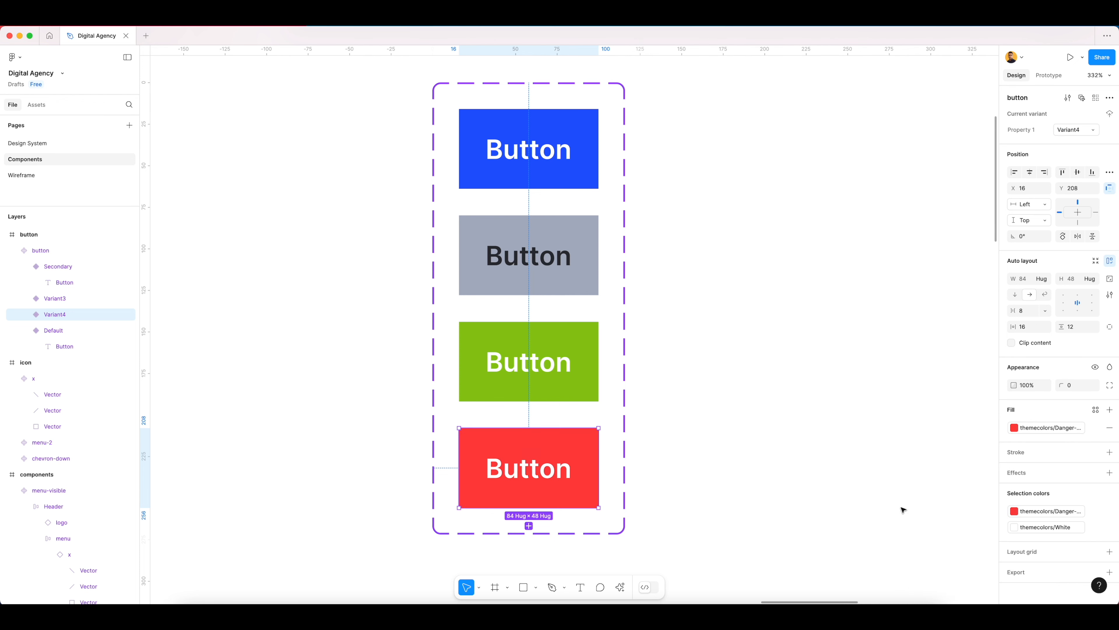
click(714, 361)
click(593, 298)
click(690, 271)
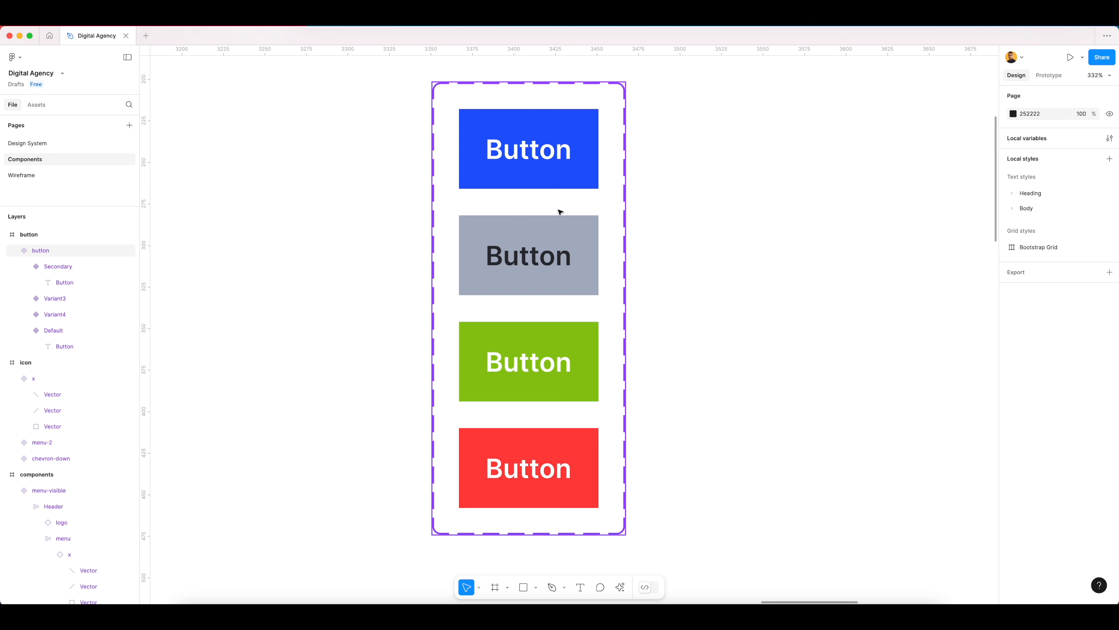
Step: Rename the Property 1 values of the green and red button variants to "Success" and "Danger"
click(542, 199)
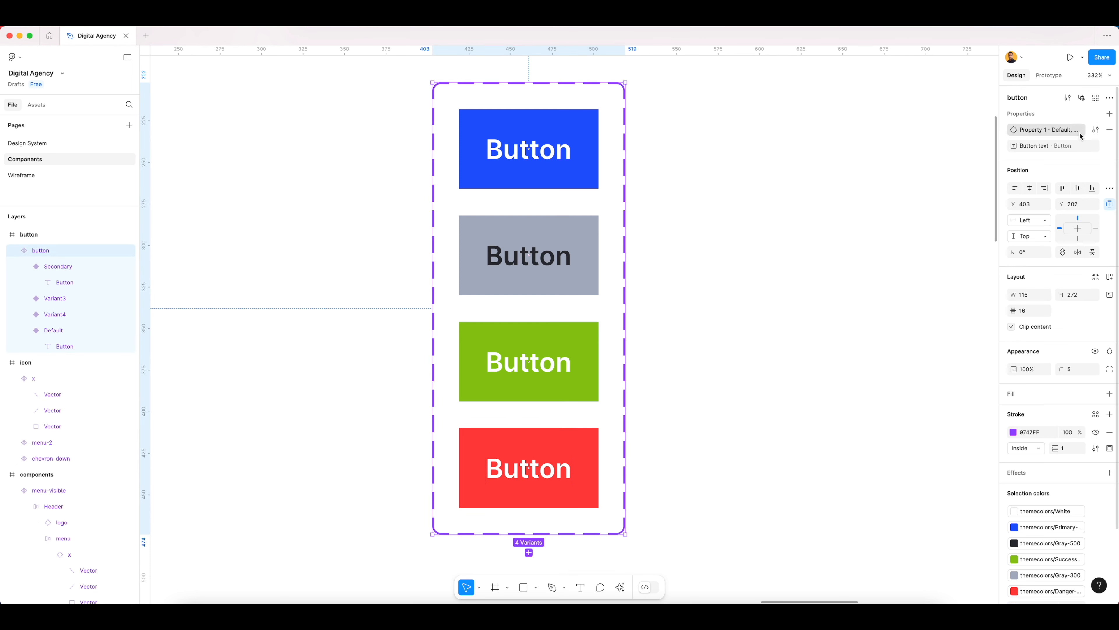
click(1096, 129)
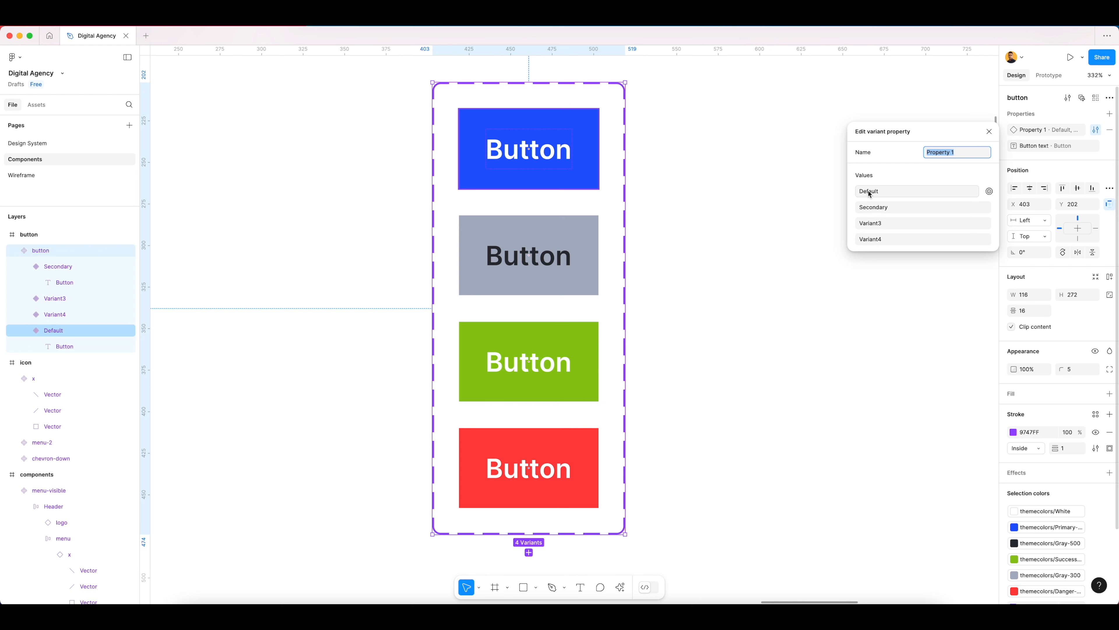
click(880, 228)
text(success)
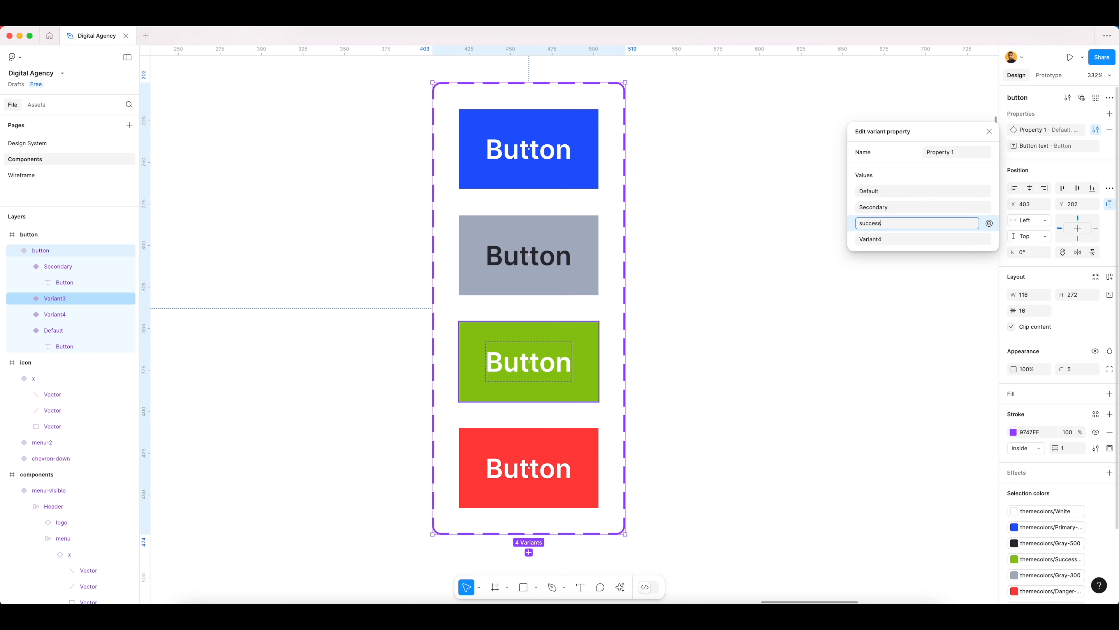
key(super+a)
key(Left)
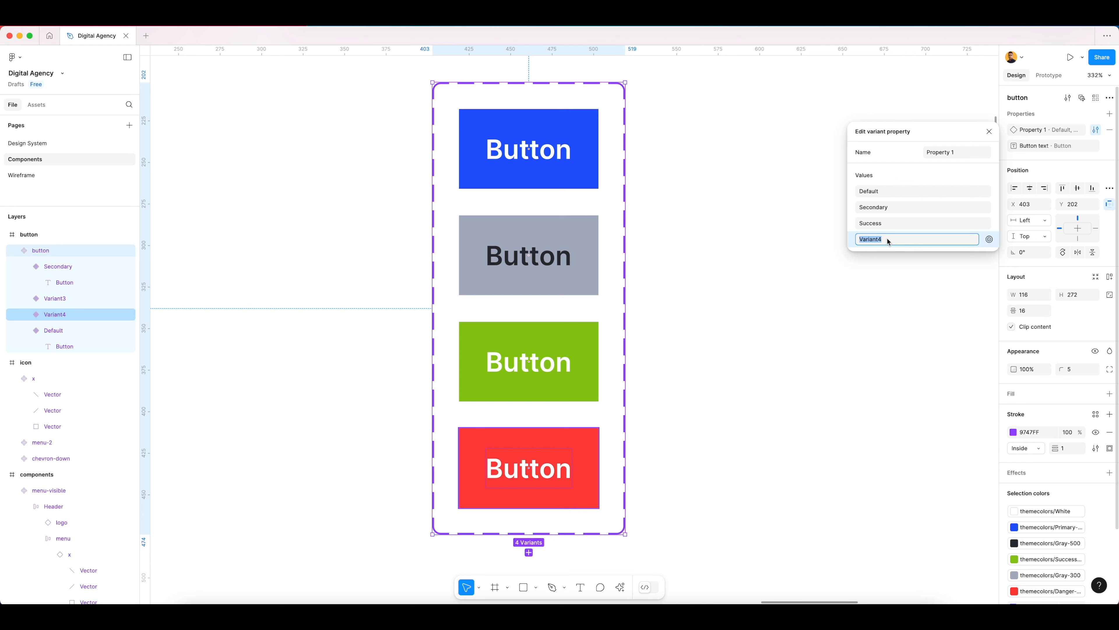
text(Danger)
Step: Rename the Default value of Property 1 to "Primary" and finish editing the variant property
click(883, 192)
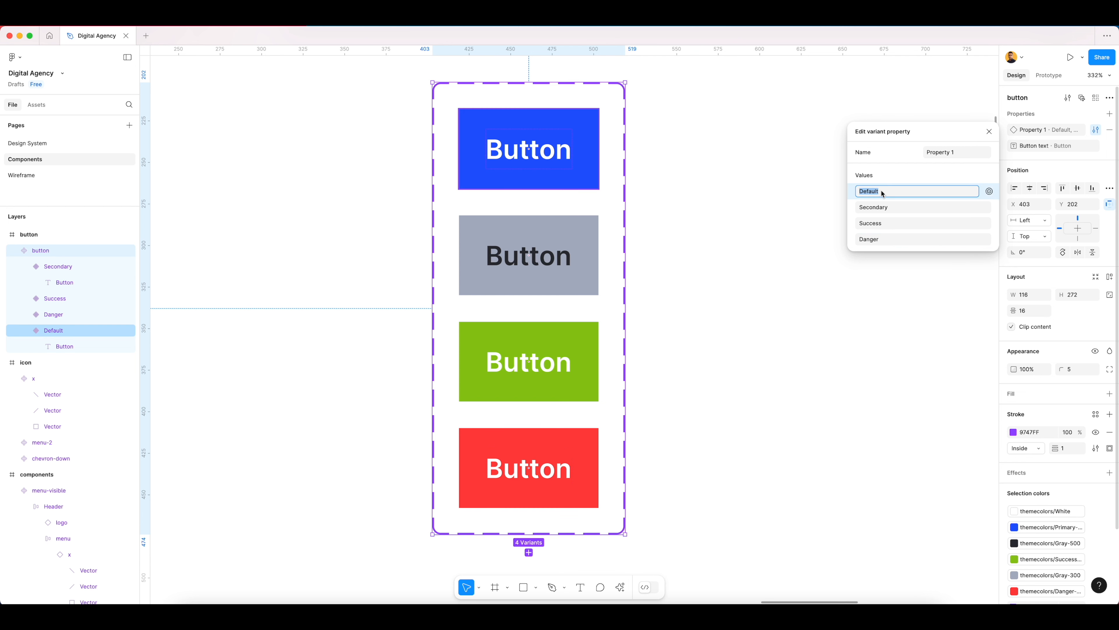
text(primary)
key(super+a)
key(Left)
key(Delete)
text(P)
key(Return)
click(867, 207)
click(867, 193)
click(867, 207)
click(867, 223)
click(868, 240)
click(717, 199)
Step: Place an instance of the Primary button at about X 704, Y 254, beside the component set
scroll(703, 310, down, 10)
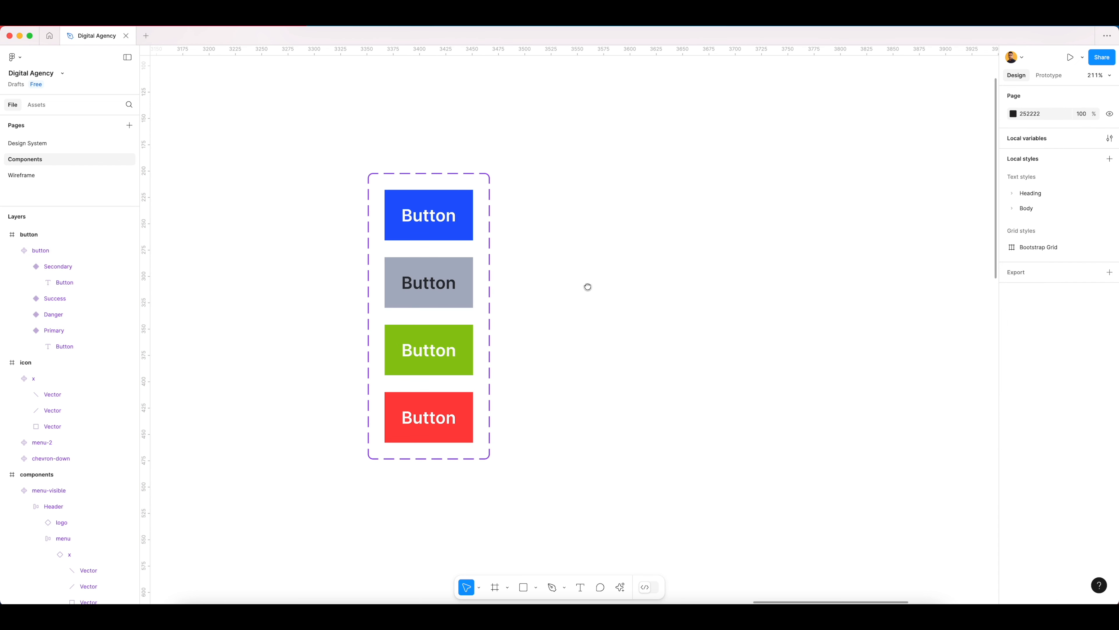
click(485, 254)
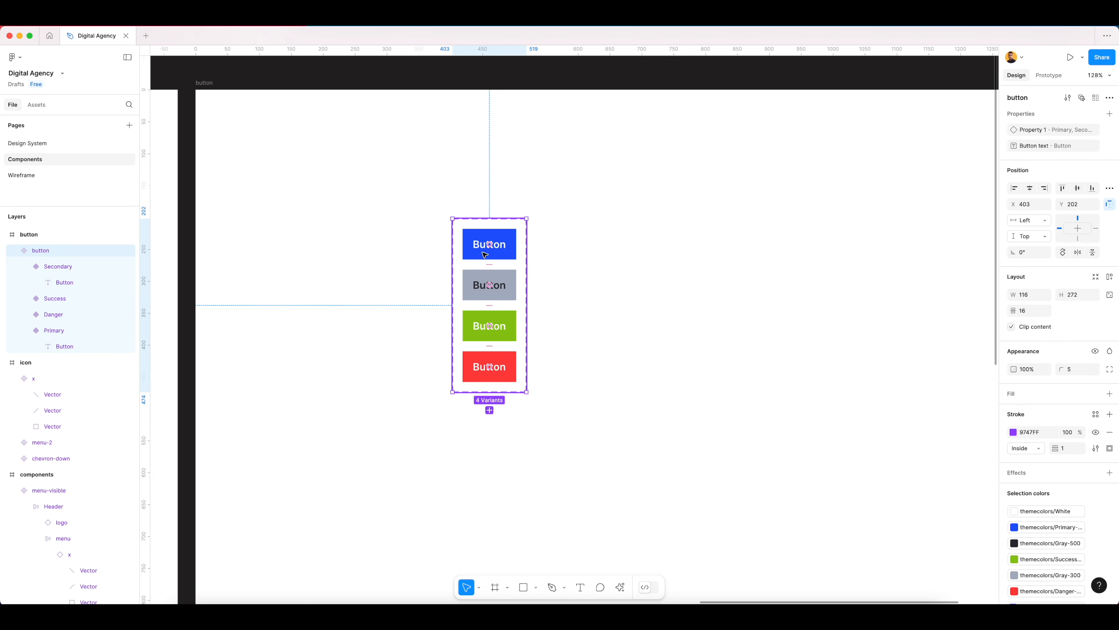
click(561, 252)
click(497, 245)
click(503, 248)
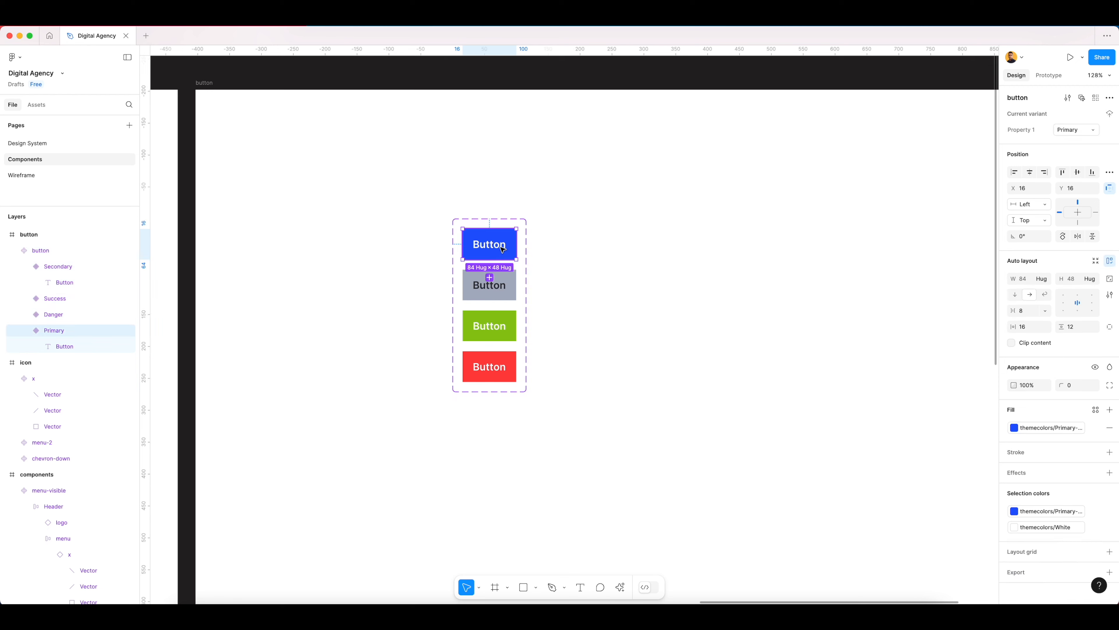
drag(503, 250, 685, 275)
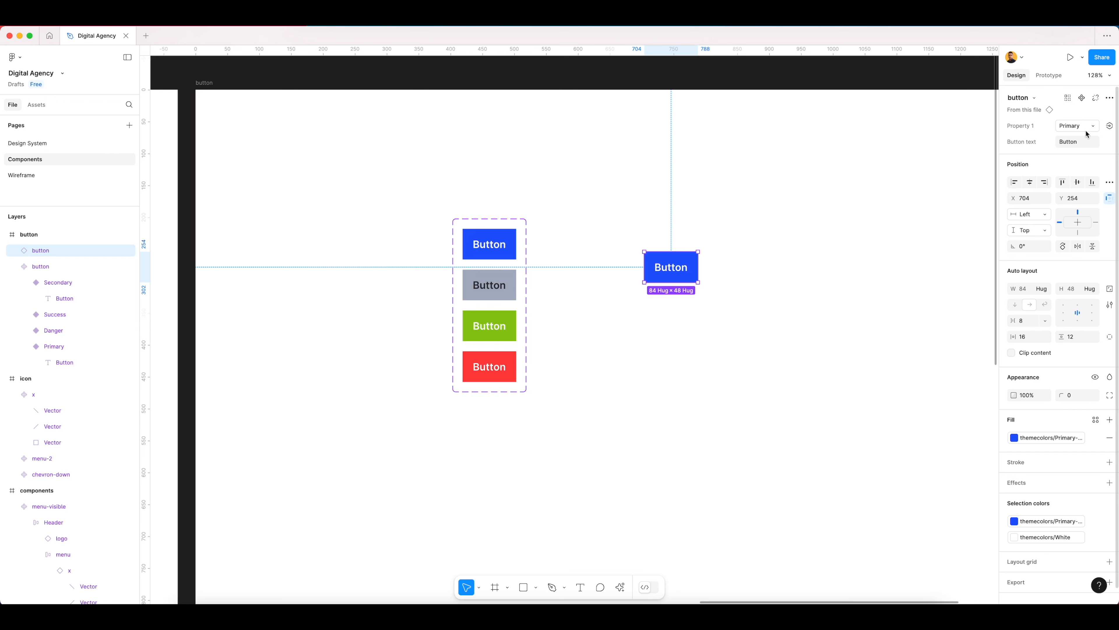
Step: Switch the button instance's Property 1 through Secondary and Success to Danger
click(1076, 129)
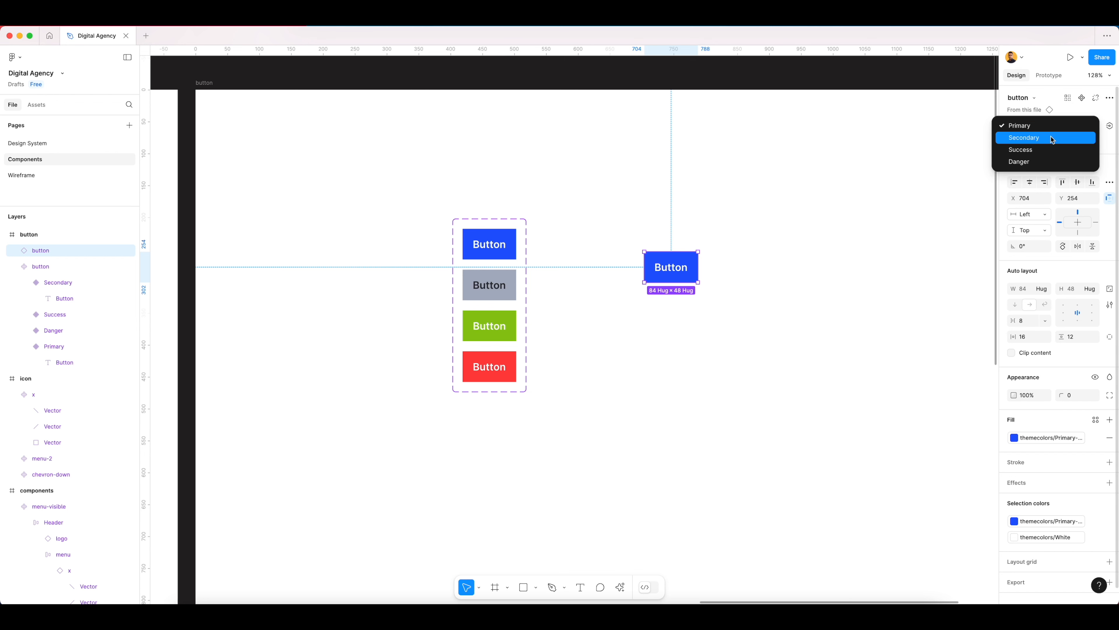
click(1051, 137)
click(1065, 132)
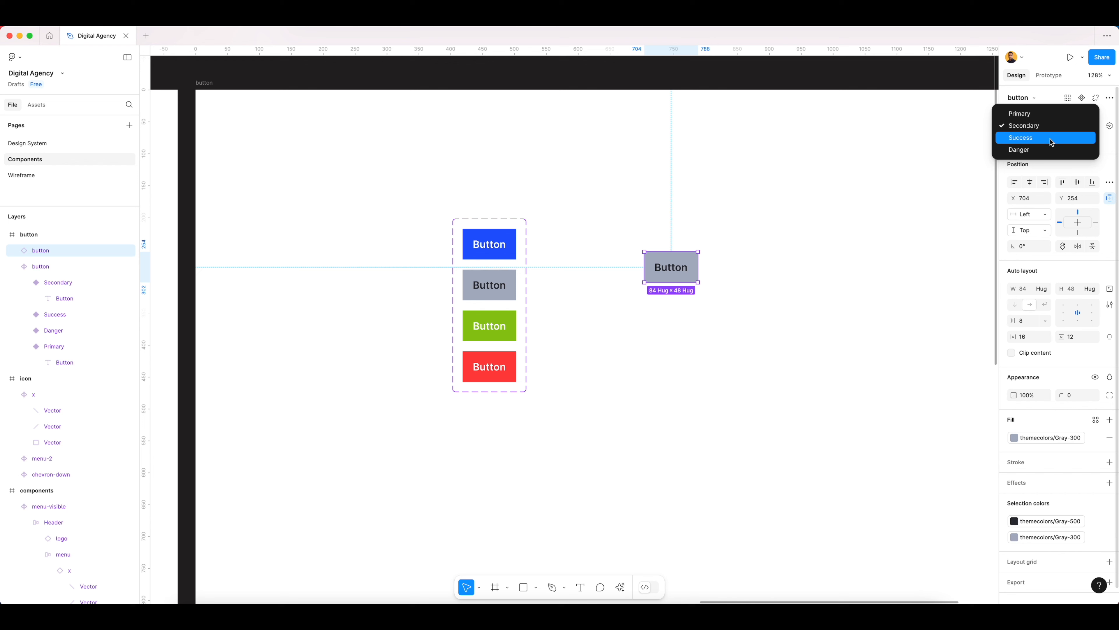
click(1052, 138)
click(1070, 132)
click(1039, 143)
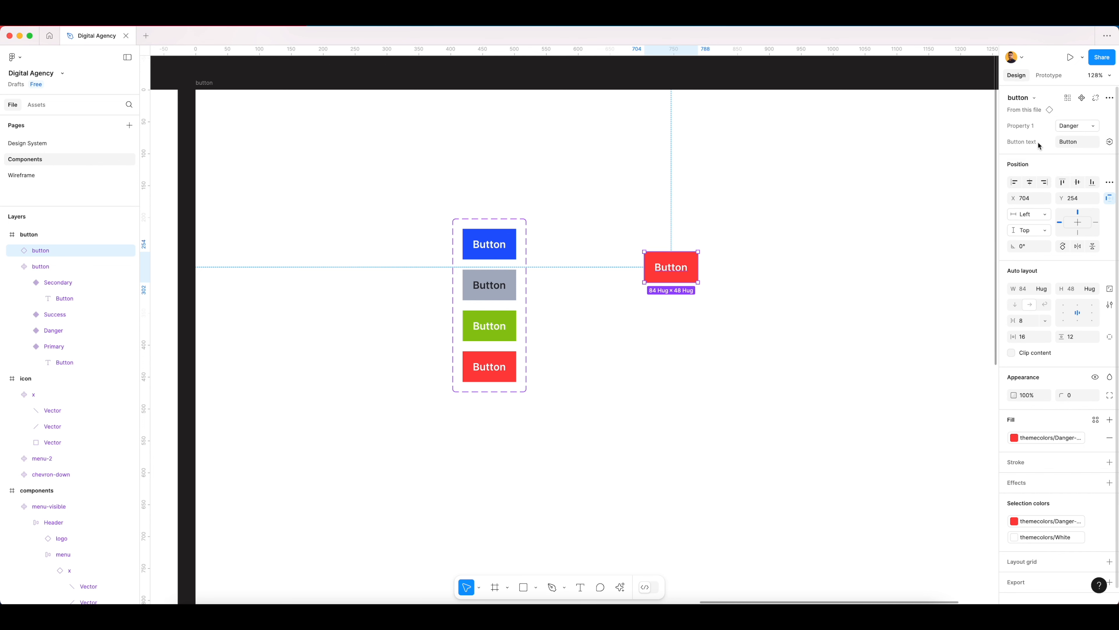
Step: Set the Danger button instance's Button text to "DesignCoach"
click(812, 253)
scroll(808, 252, right, 5)
click(546, 270)
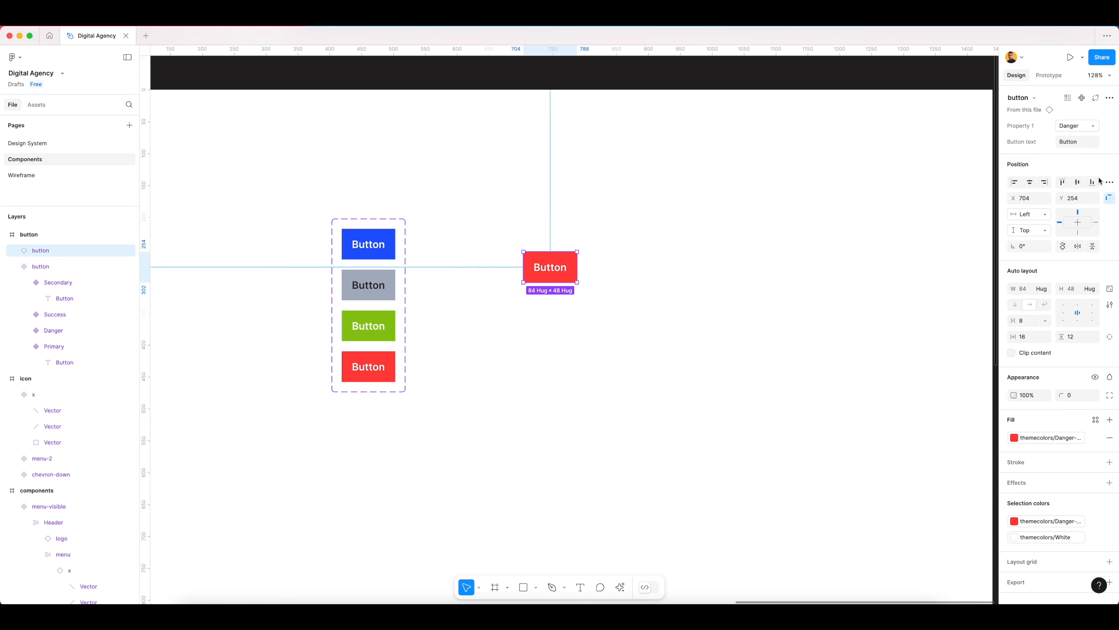
click(1077, 141)
text(DesignCoach)
key(Return)
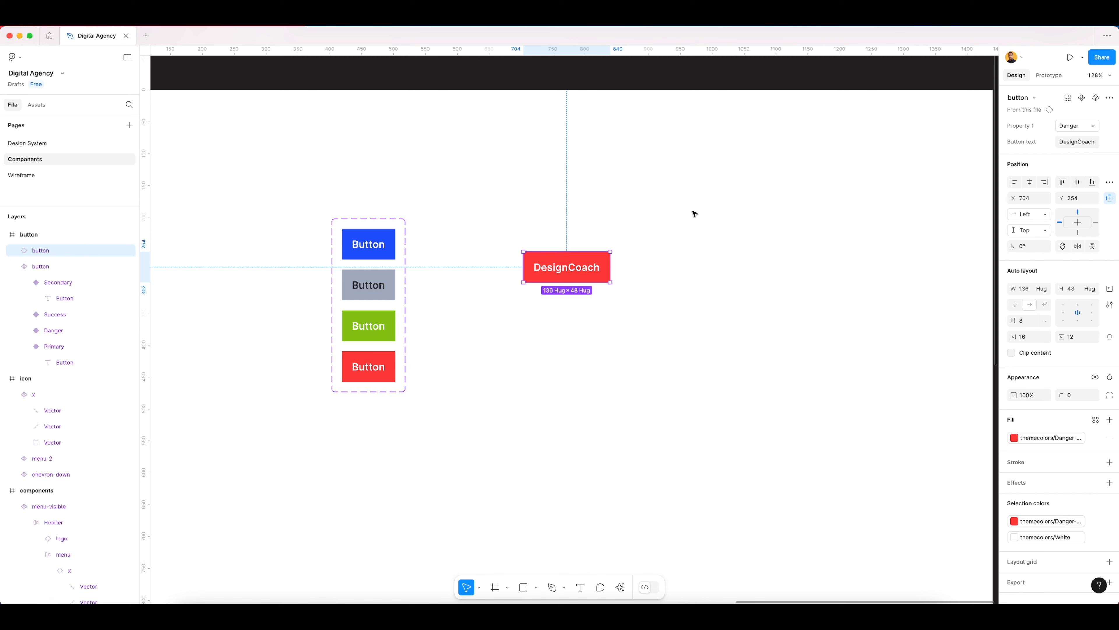
Step: Try other variants on the DesignCoach instance, including Primary and Secondary
click(694, 212)
click(564, 268)
click(1069, 127)
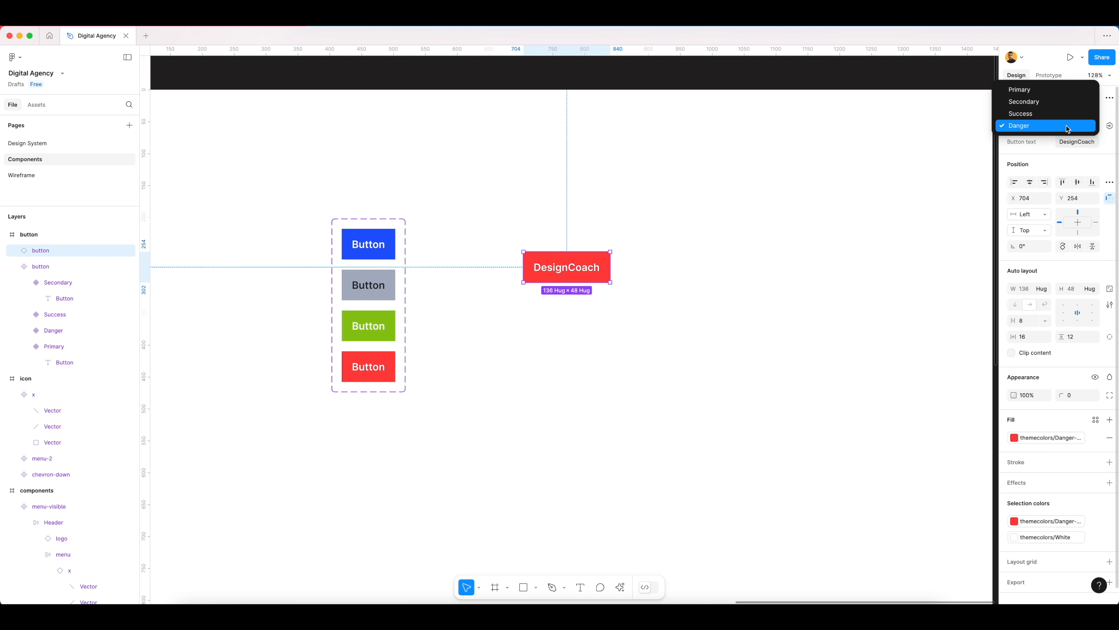
click(1040, 90)
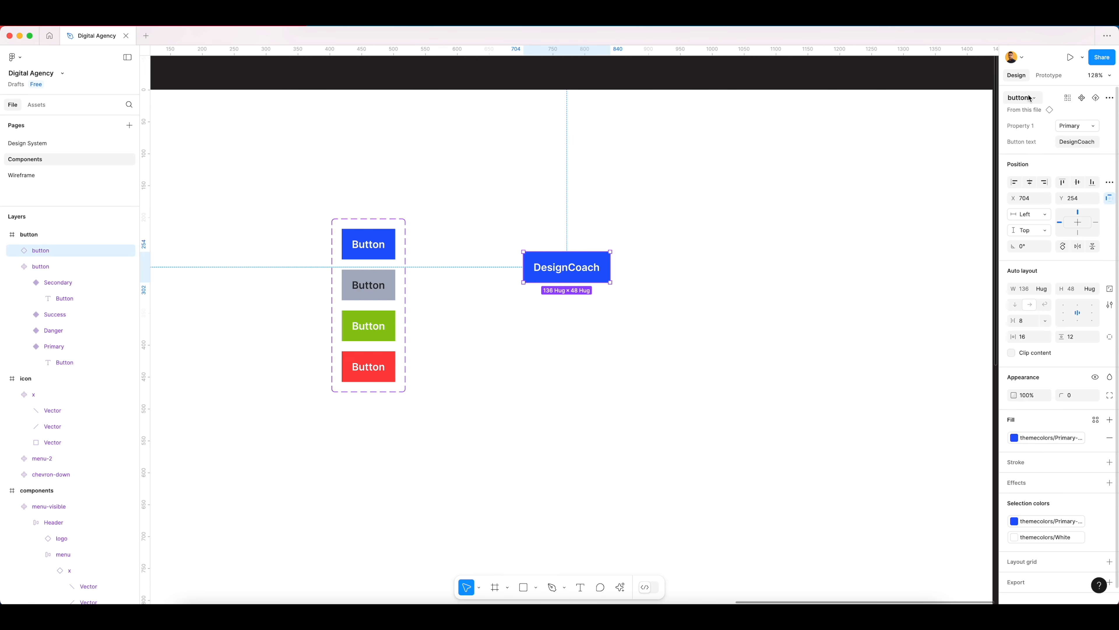
click(1060, 126)
click(1080, 142)
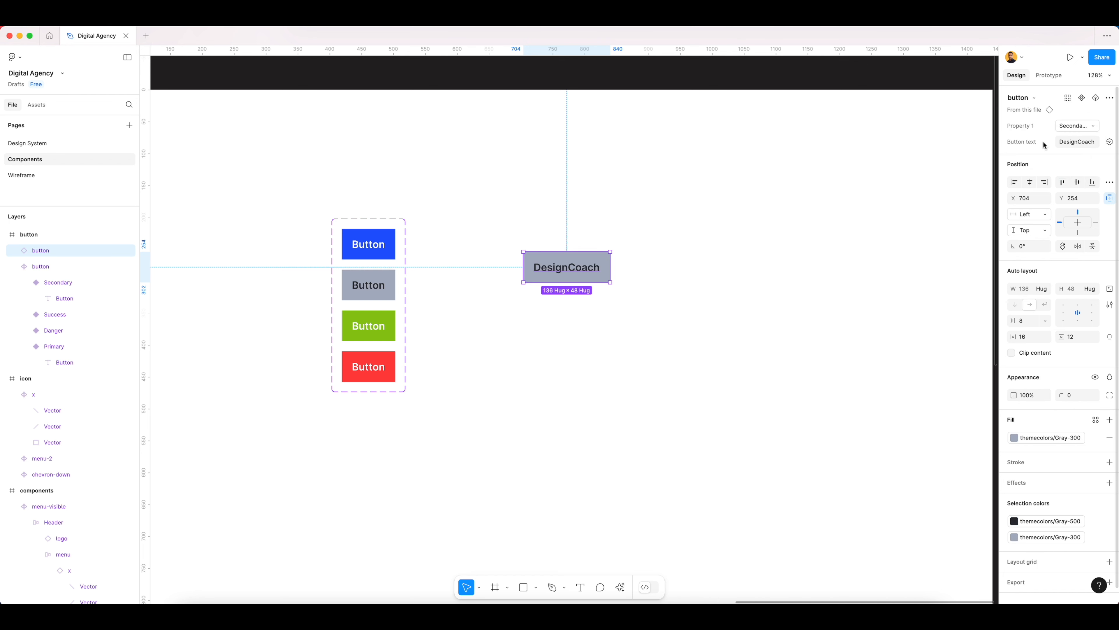
click(1081, 131)
click(1070, 137)
click(1072, 128)
click(1040, 101)
Step: Delete the DesignCoach test instance beside the component set
click(587, 195)
click(567, 259)
key(Delete)
Step: Move the button component set horizontally to about X 350, keeping Y at 202
scroll(502, 263, left, 3)
click(496, 265)
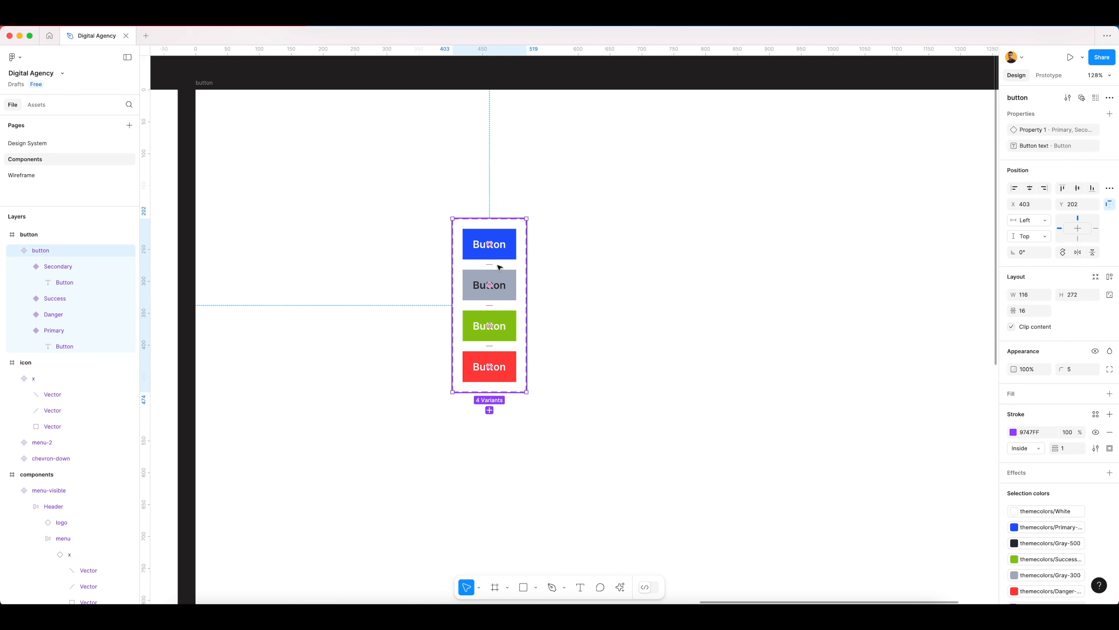
click(583, 273)
drag(487, 263, 454, 265)
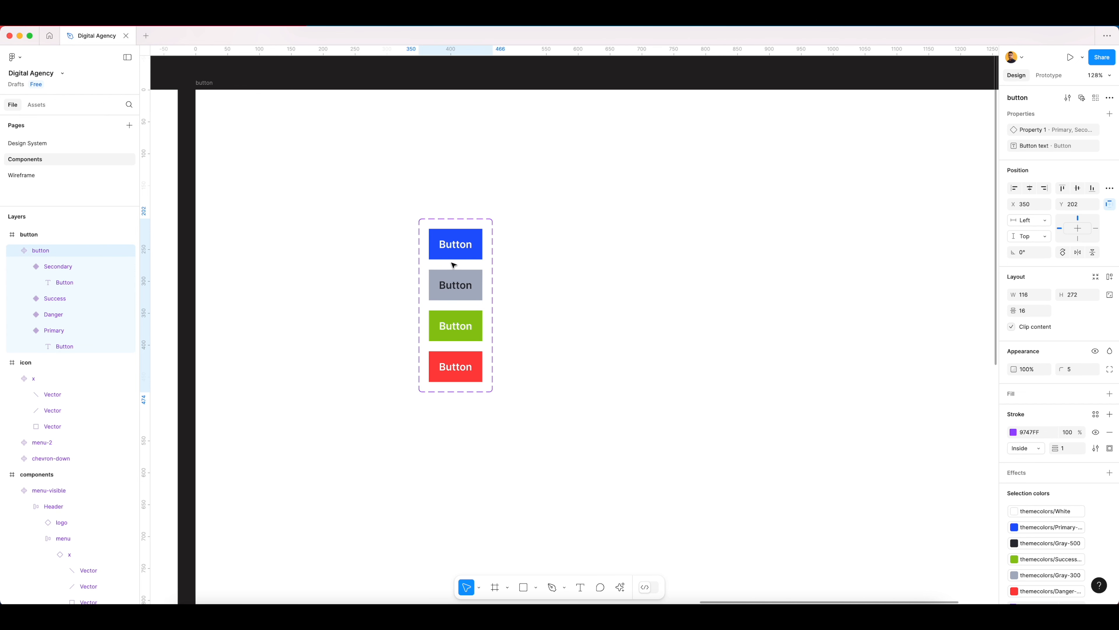
click(559, 271)
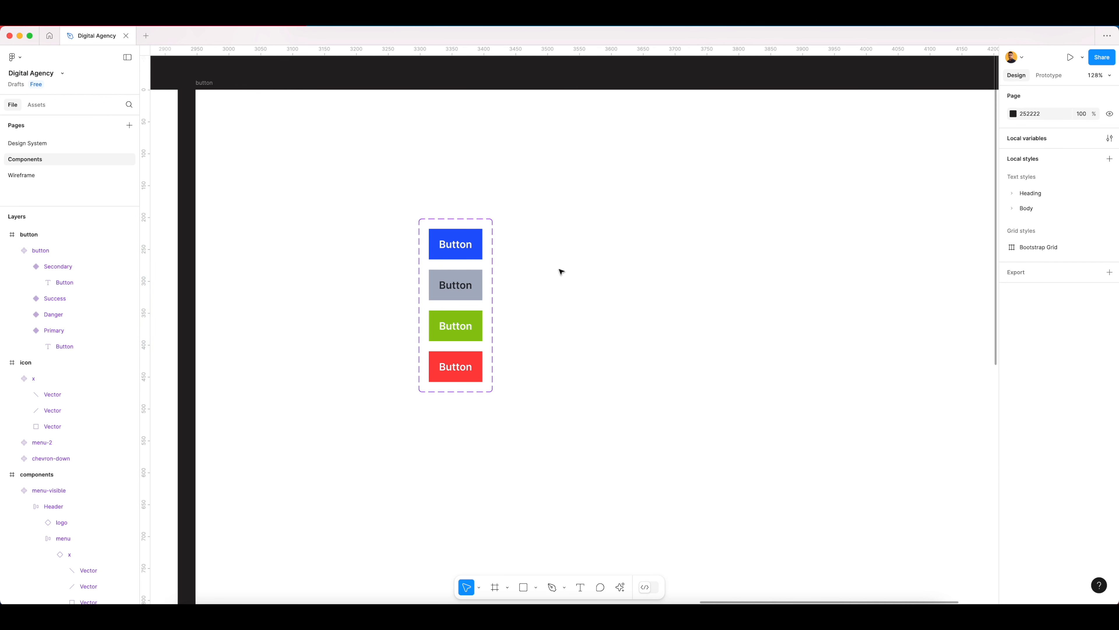